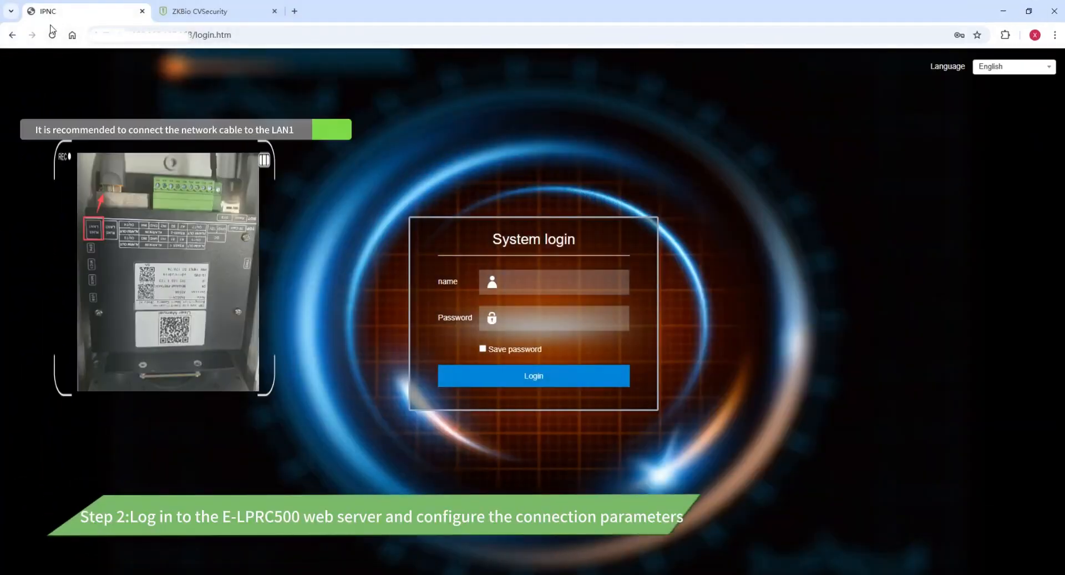
Log in to the camera's web interface with the saved admin credentials.
click(52, 33)
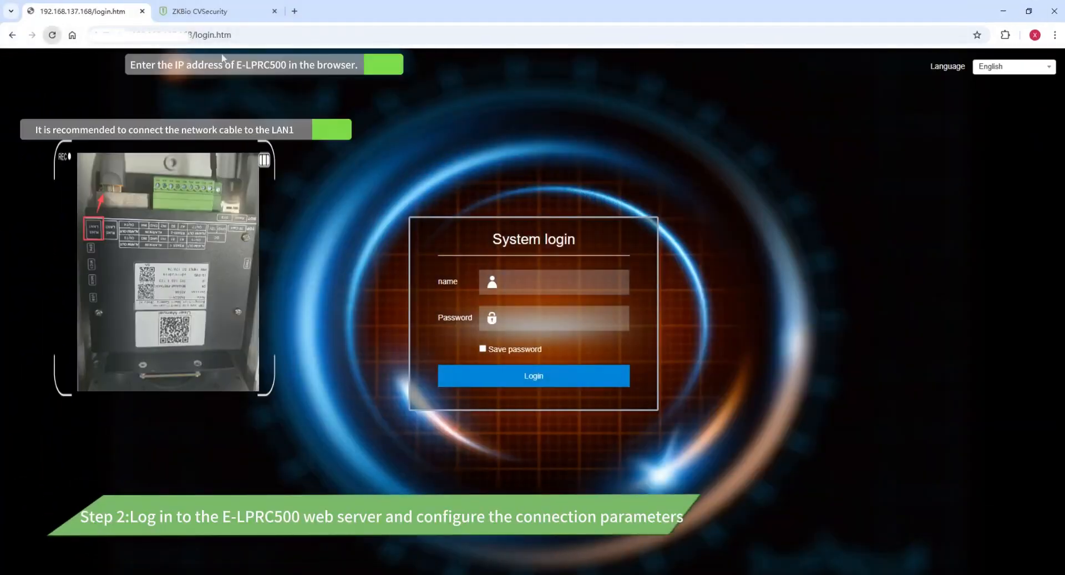
text(ad)
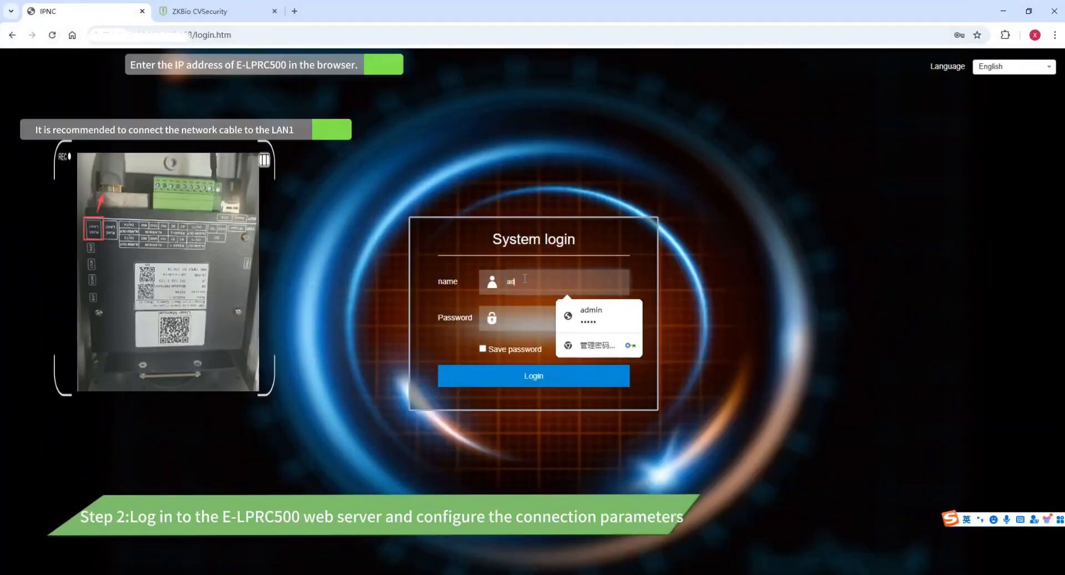
text(min)
click(512, 320)
text(admin)
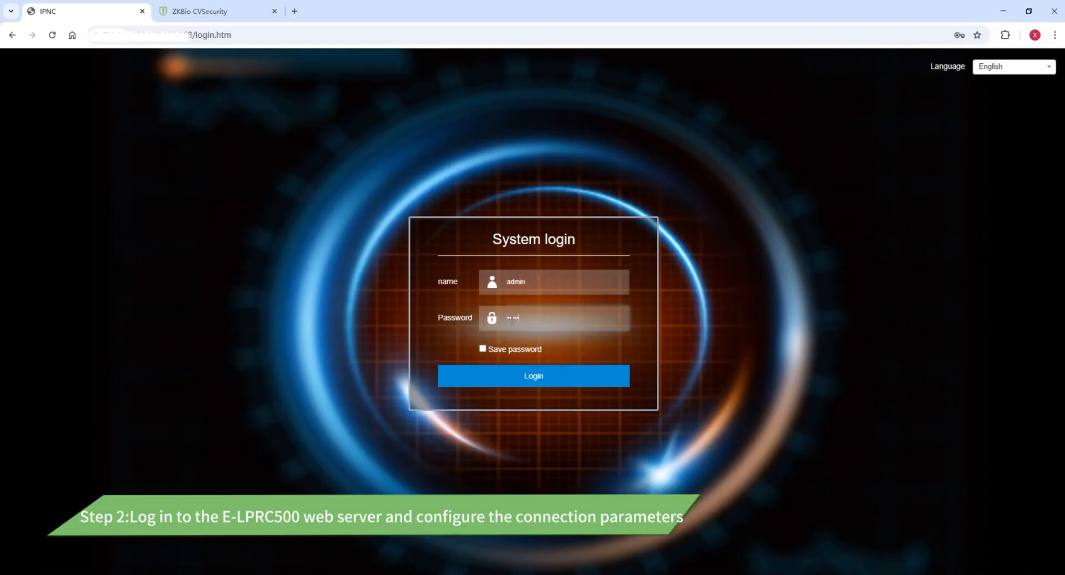
click(519, 379)
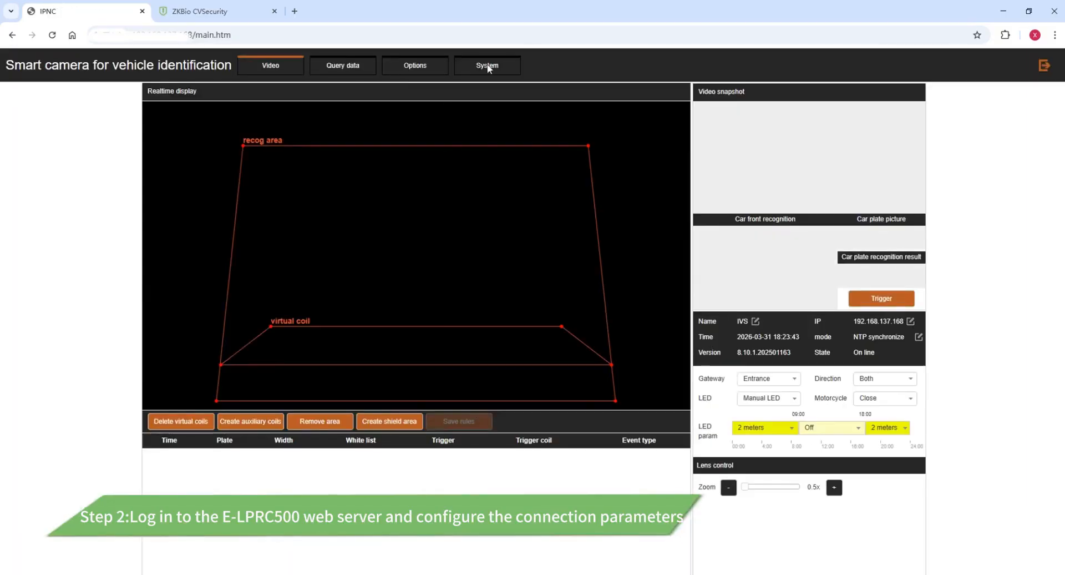
Go to Options, then Basic network, then Advanced network settings.
click(487, 66)
click(441, 66)
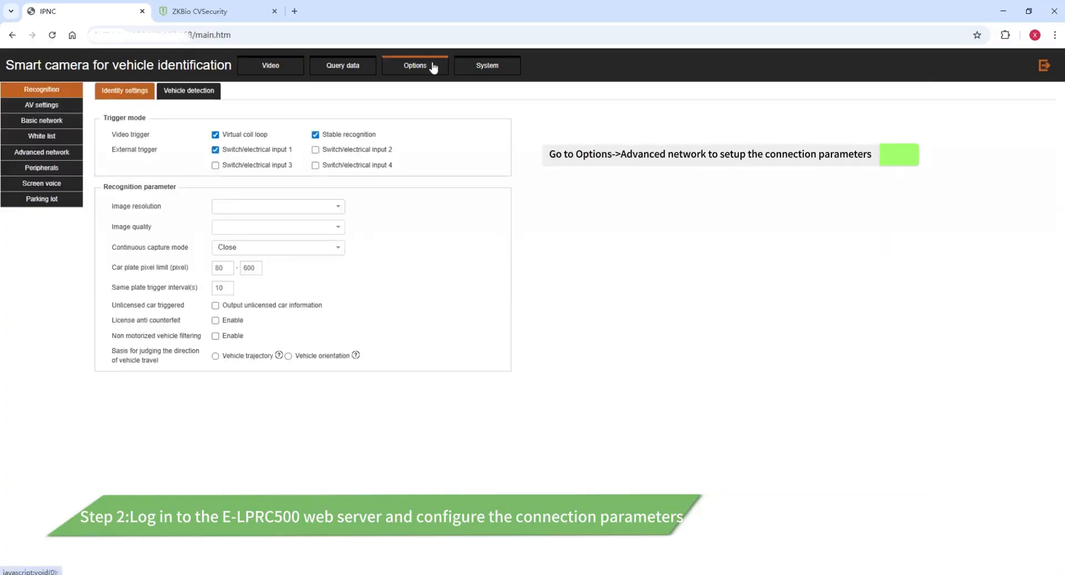
click(50, 124)
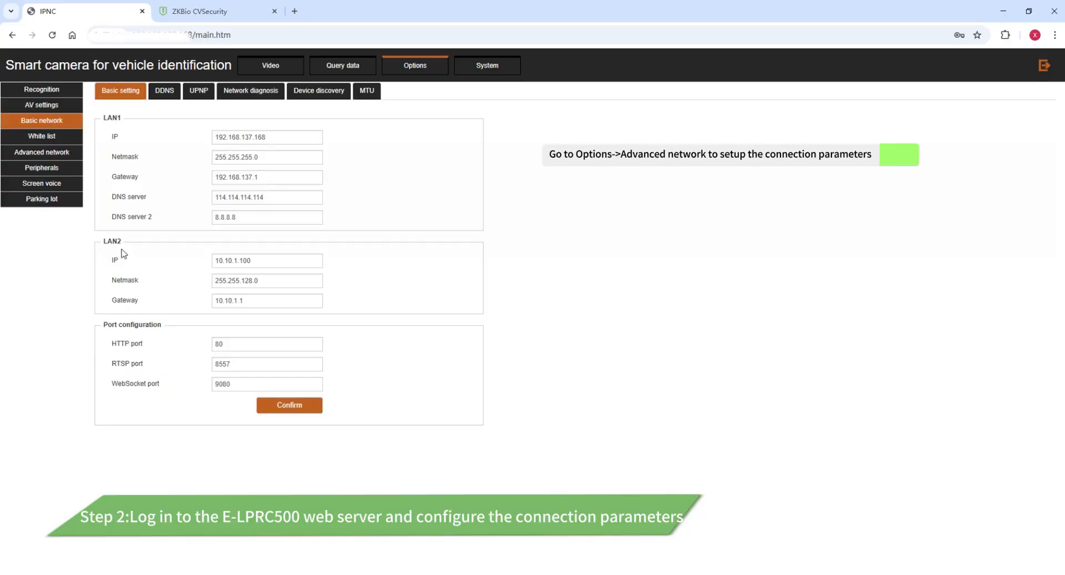
click(49, 150)
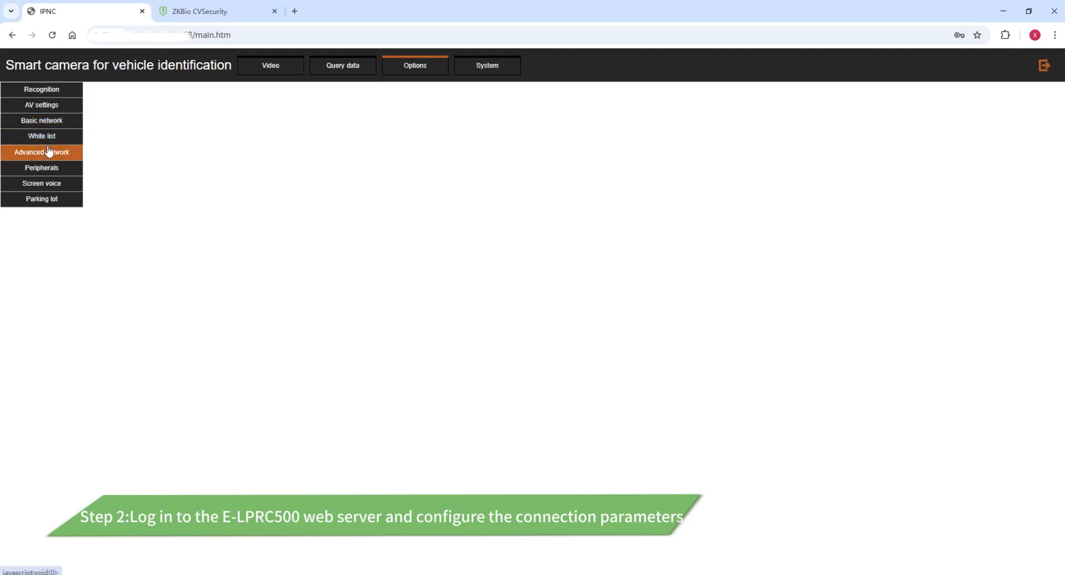
Enable master server priority and set the HTTP push server address to 192.168.137.4.
click(211, 133)
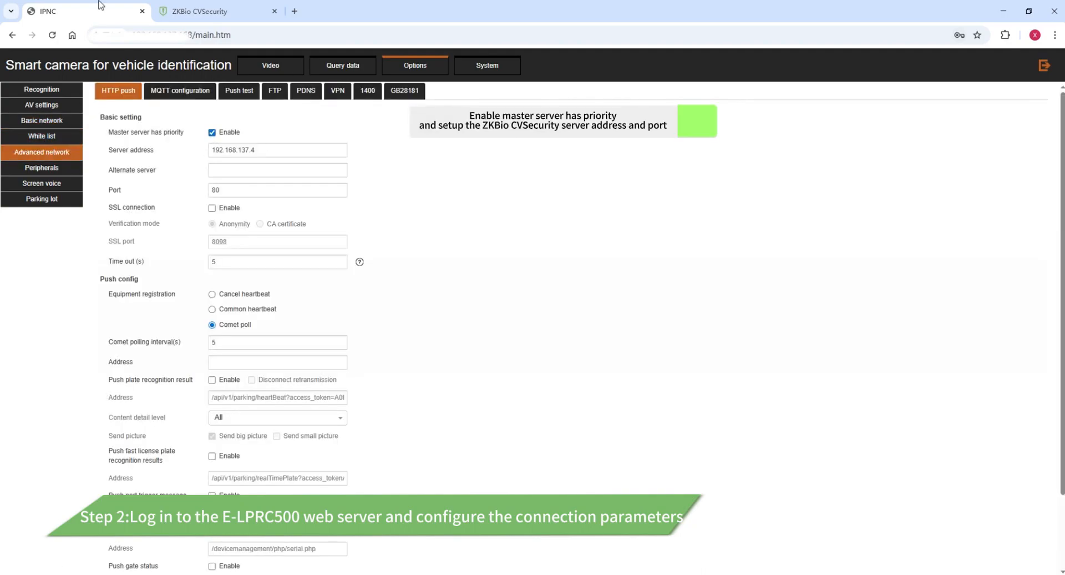
click(195, 11)
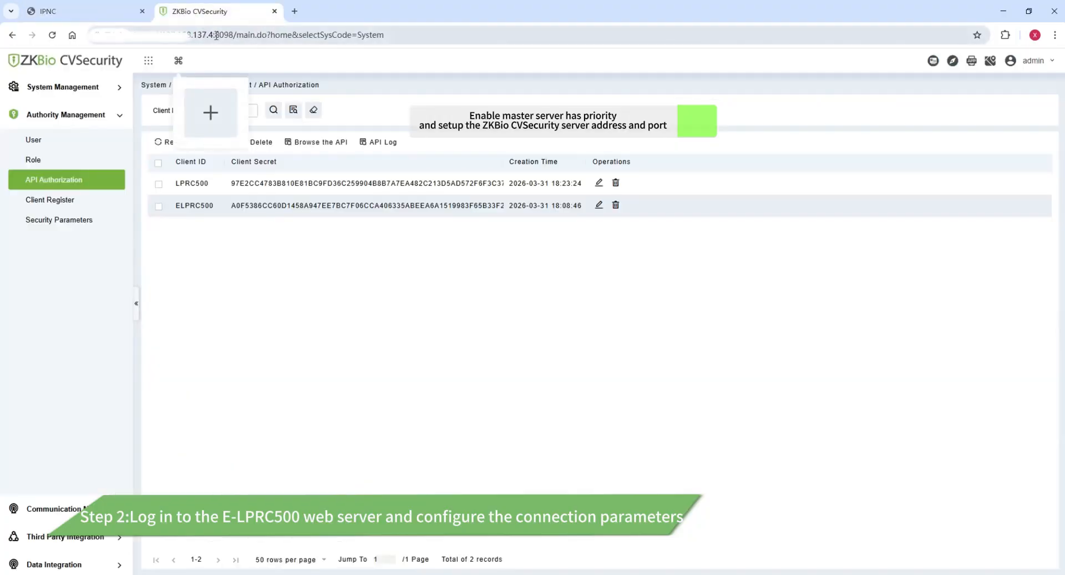
drag(214, 34, 155, 35)
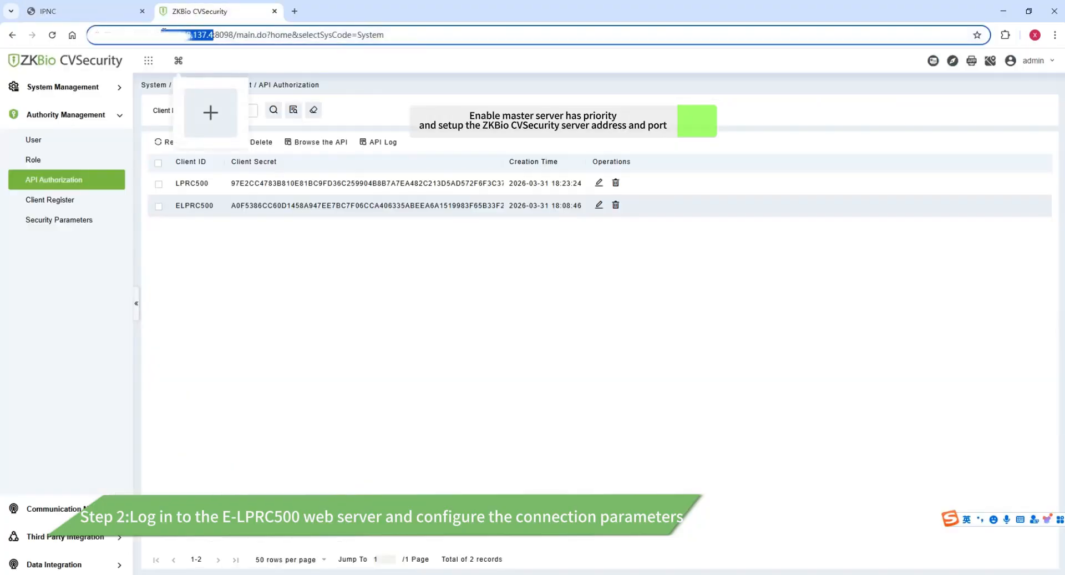
click(83, 11)
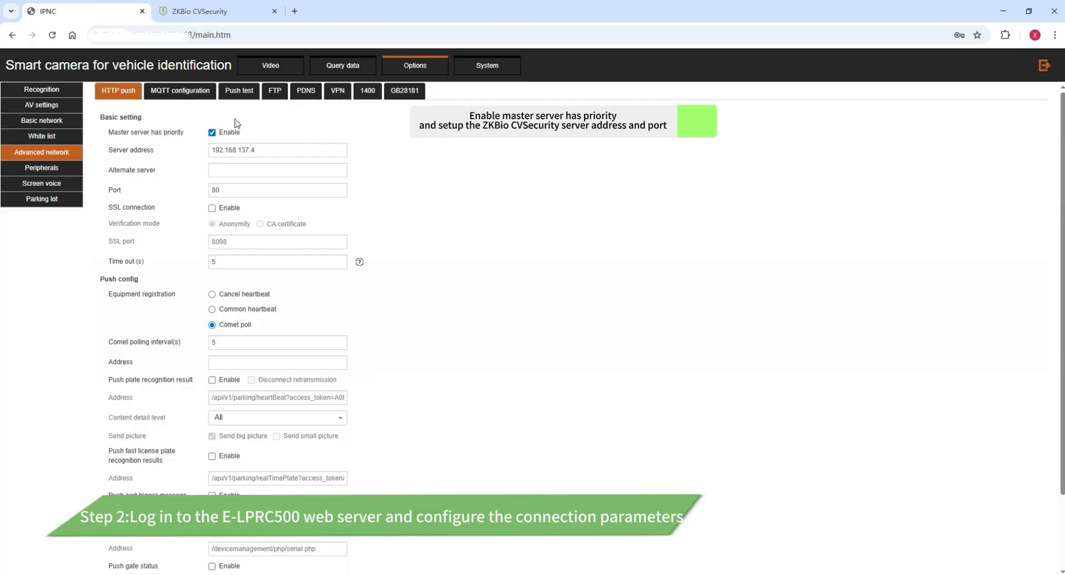
triple_click(283, 155)
text(192.168.137.4)
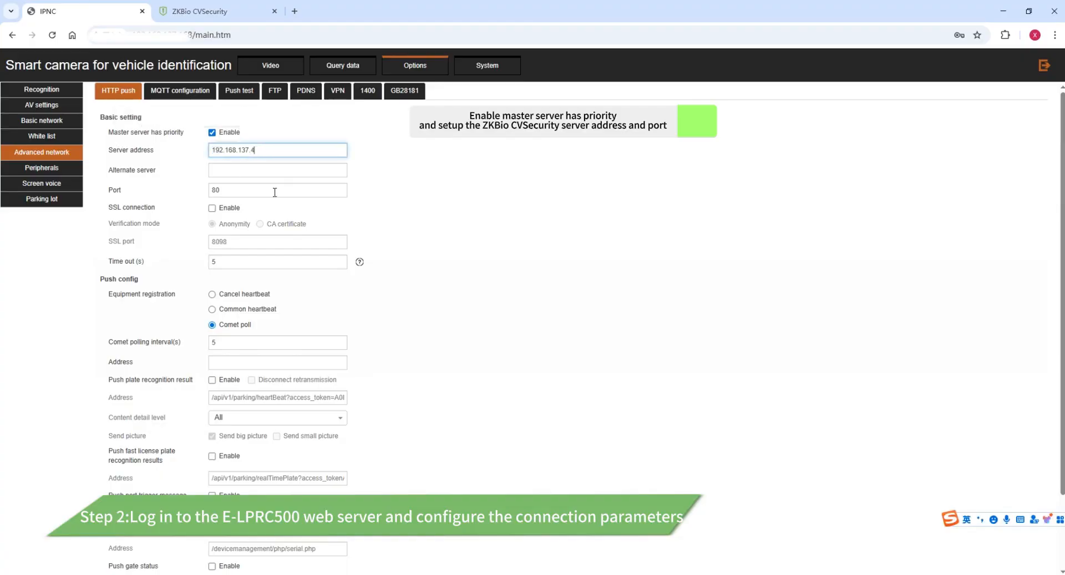
Enable SSL connection and set the SSL port to 8098.
click(213, 210)
click(224, 246)
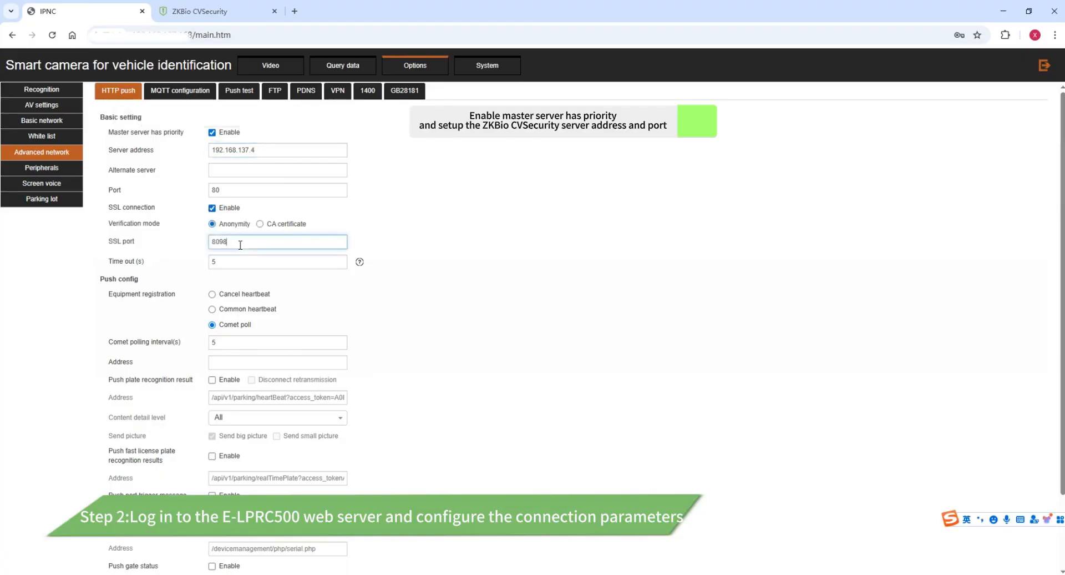
click(238, 11)
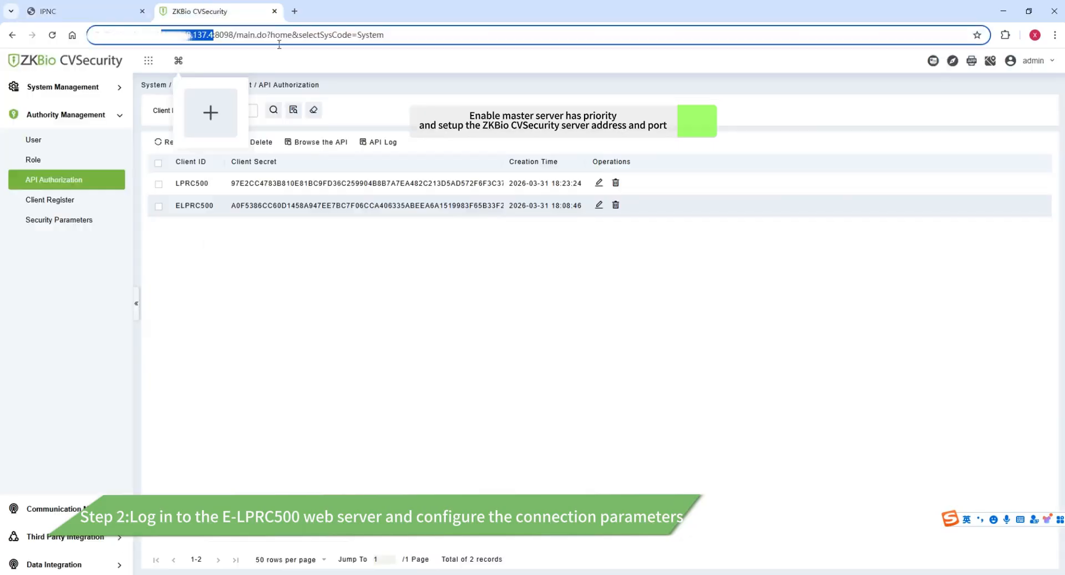
double_click(218, 33)
key(ctrl+c)
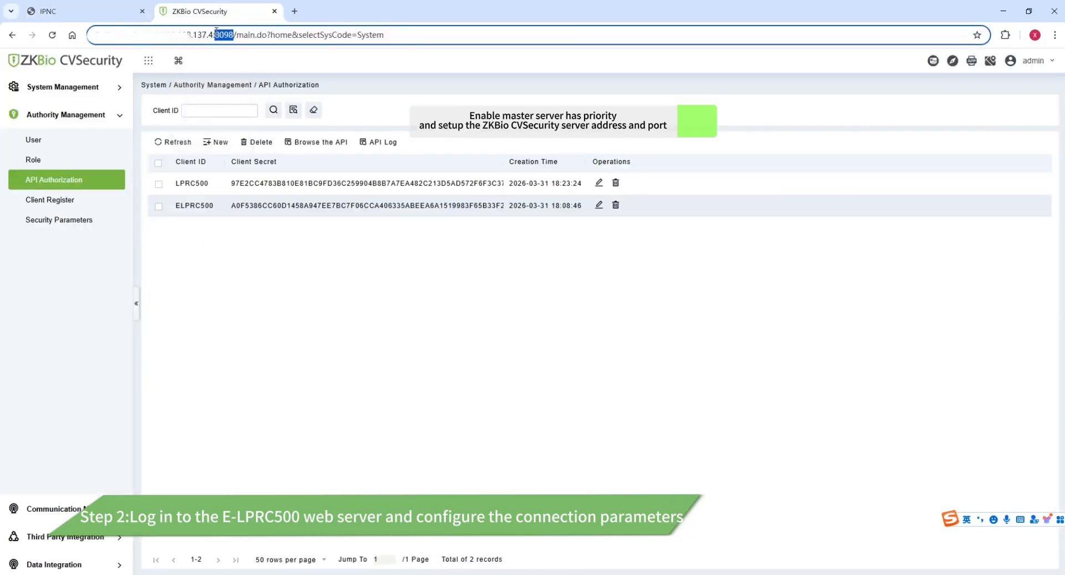
click(102, 6)
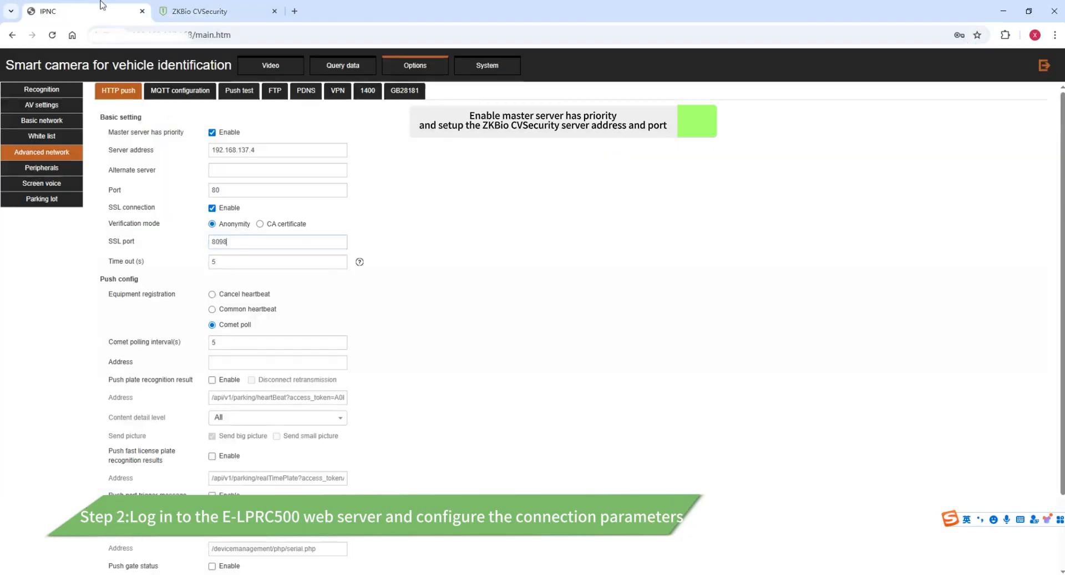
double_click(232, 239)
key(ctrl+v)
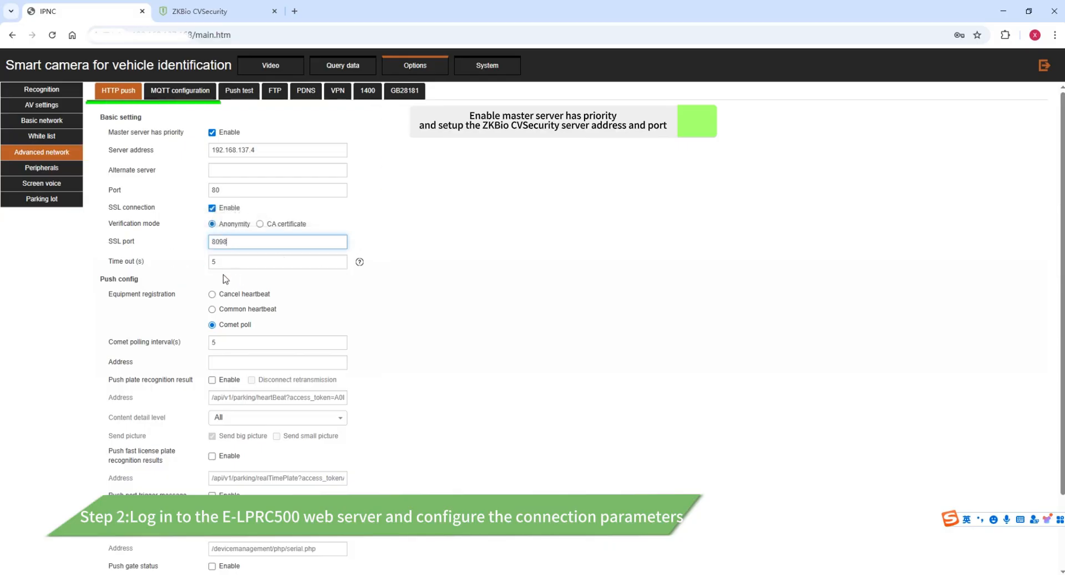
Paste /api/v1/parking/heartBeat?access_token= from the manual into the heartbeat Address field.
click(218, 341)
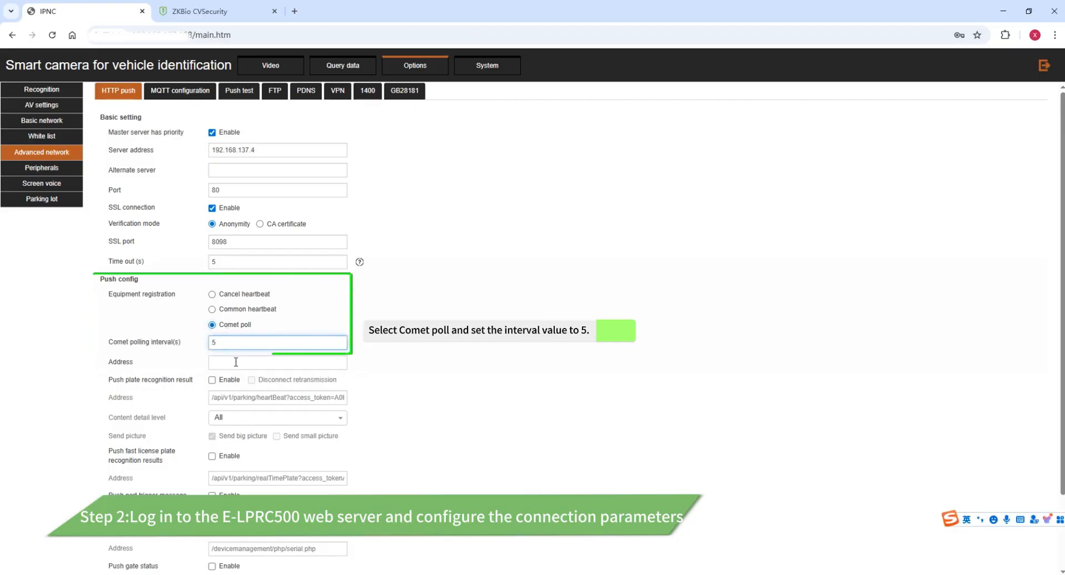
click(236, 361)
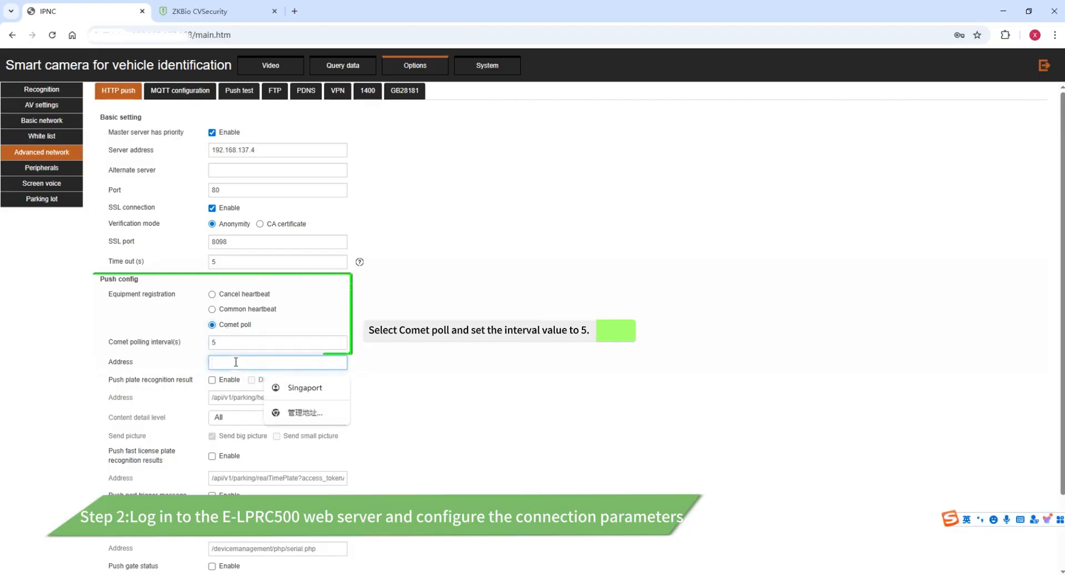
key(alt+Tab)
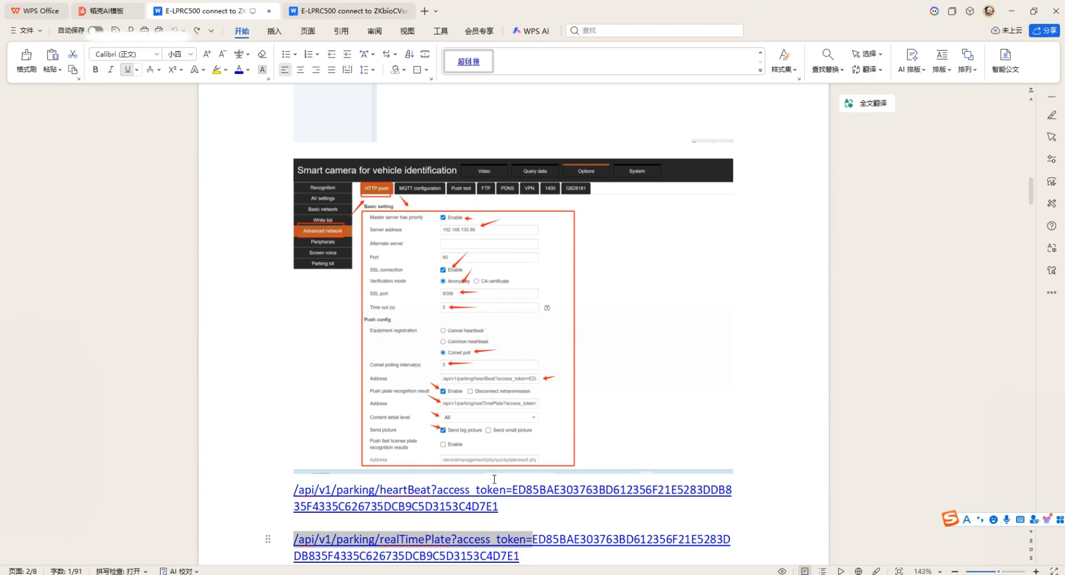
click(501, 488)
drag(512, 489, 304, 488)
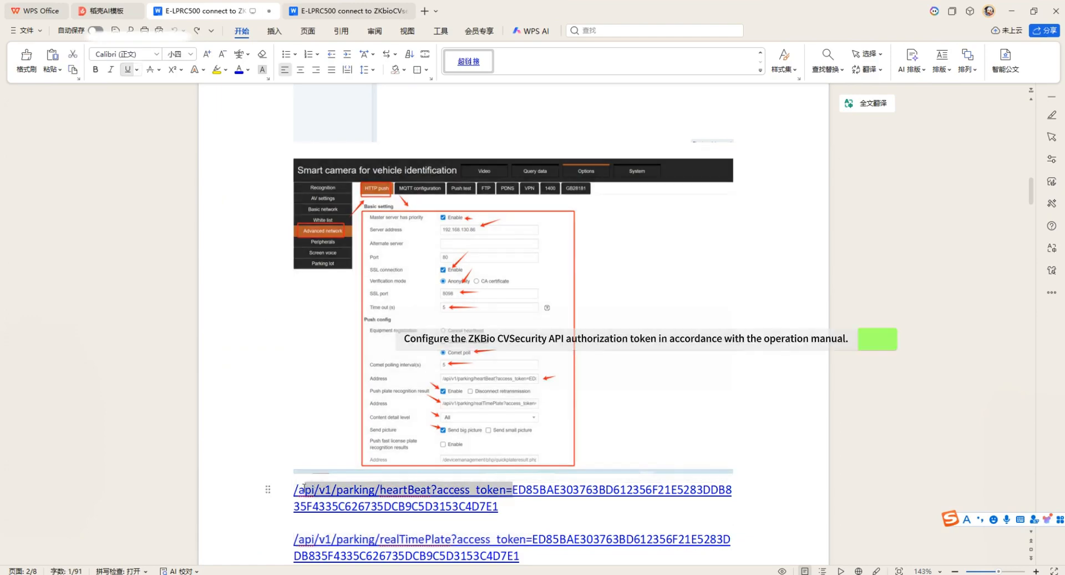
key(ctrl+c)
key(alt+Tab)
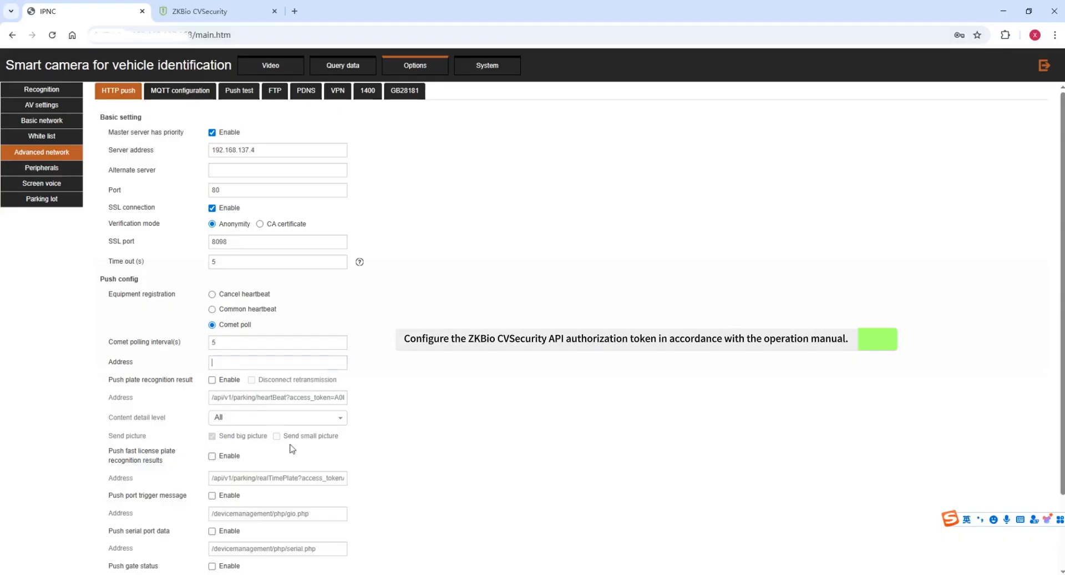
click(253, 363)
key(ctrl+v)
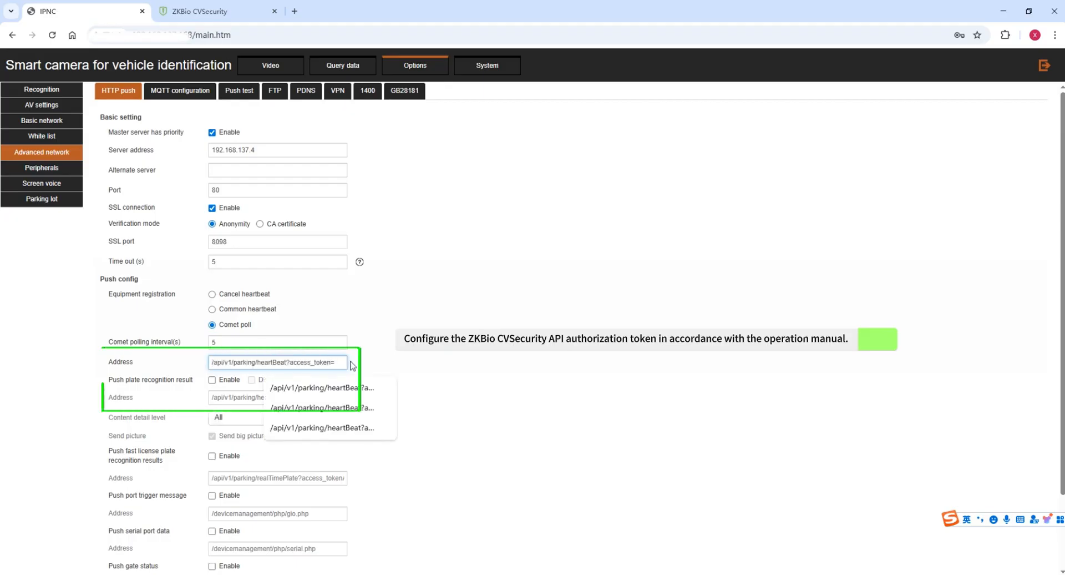
click(199, 11)
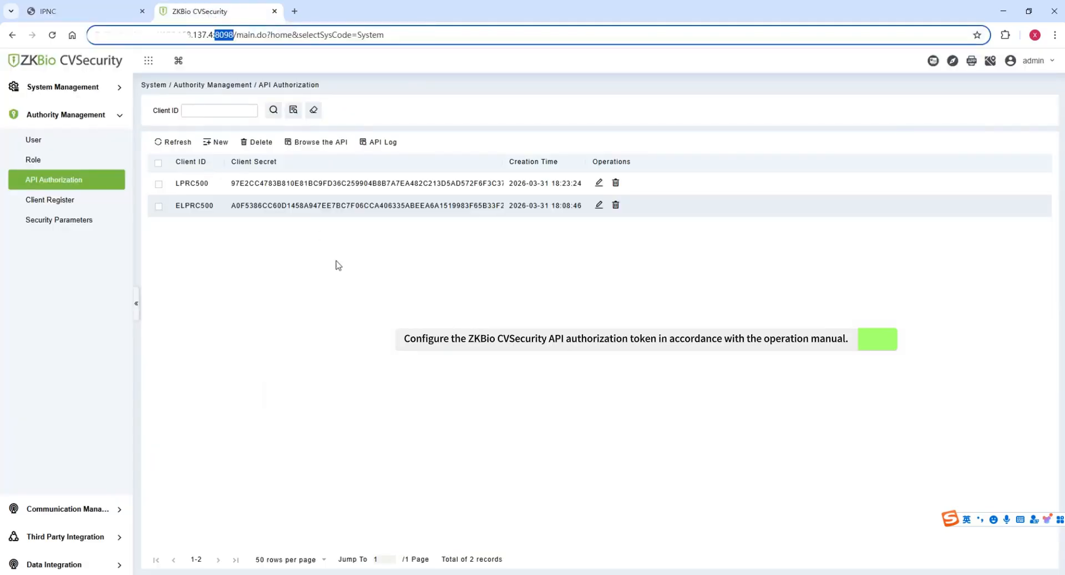
click(524, 178)
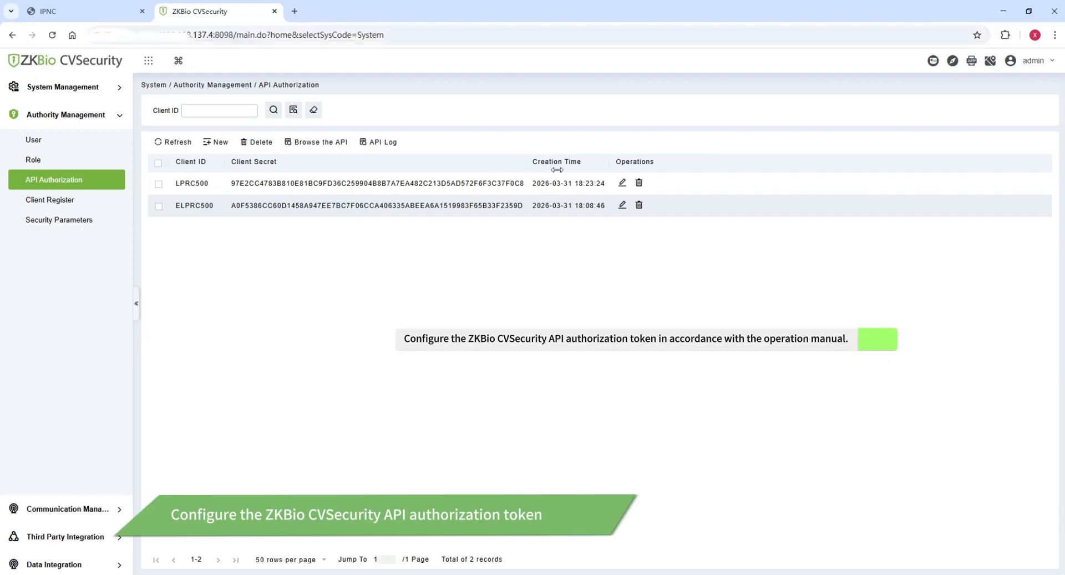
Append the LPRC500 client secret to the heartbeat address as its access token.
drag(526, 178, 232, 185)
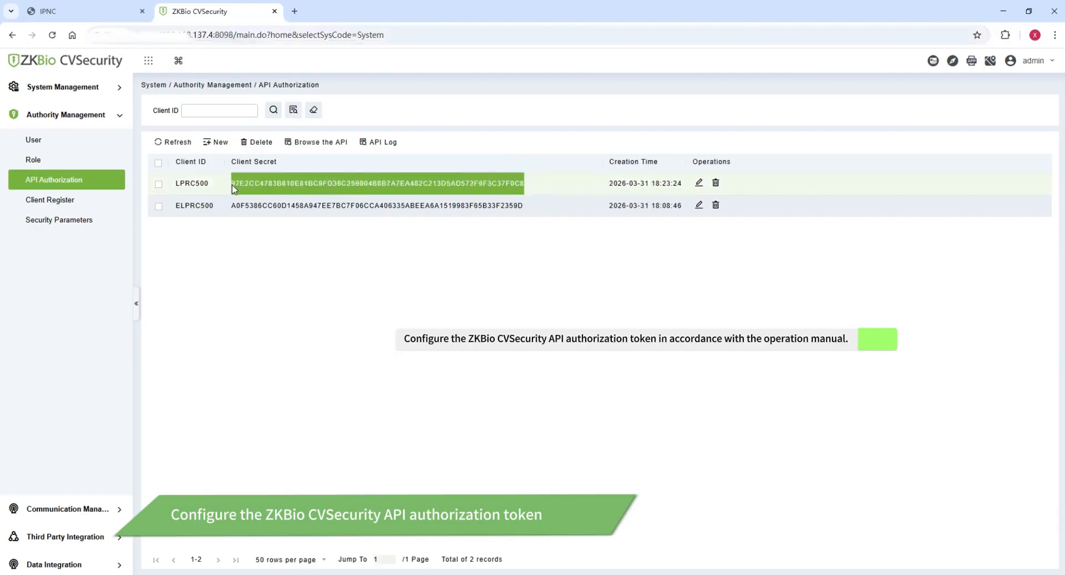
right_click(239, 186)
click(274, 199)
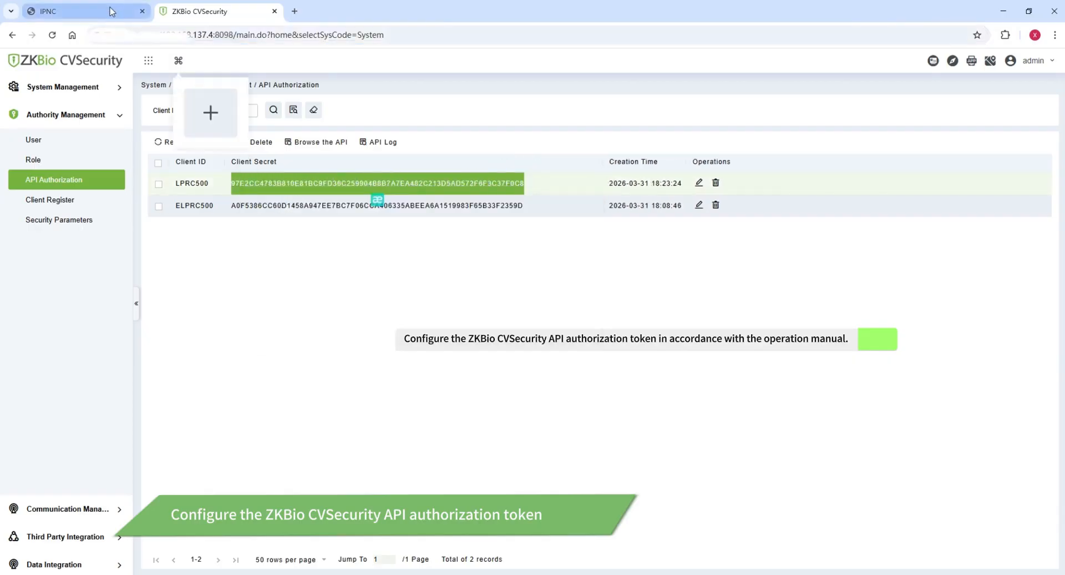
click(83, 11)
key(ctrl+v)
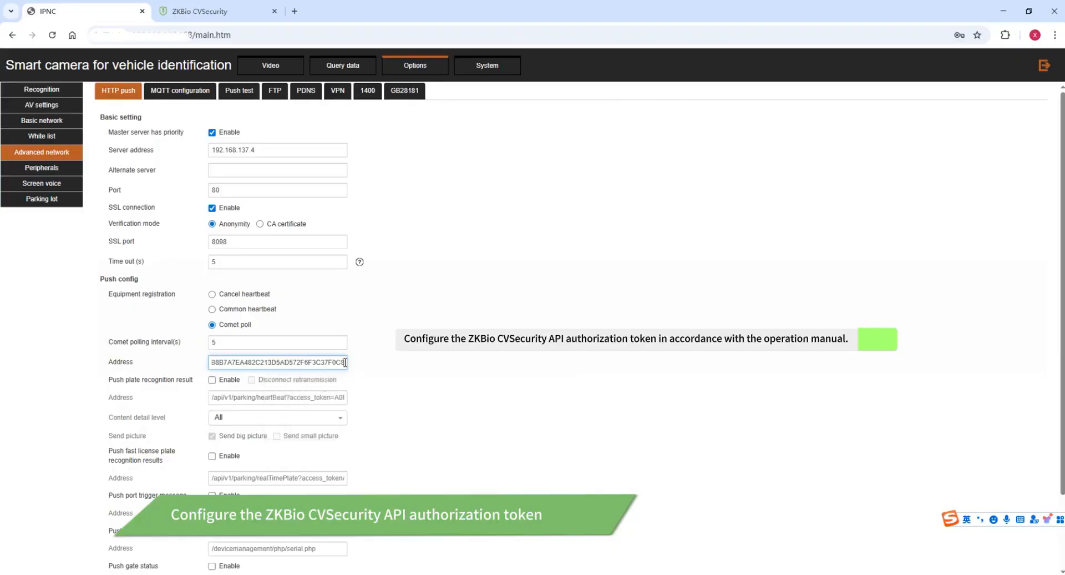
click(435, 391)
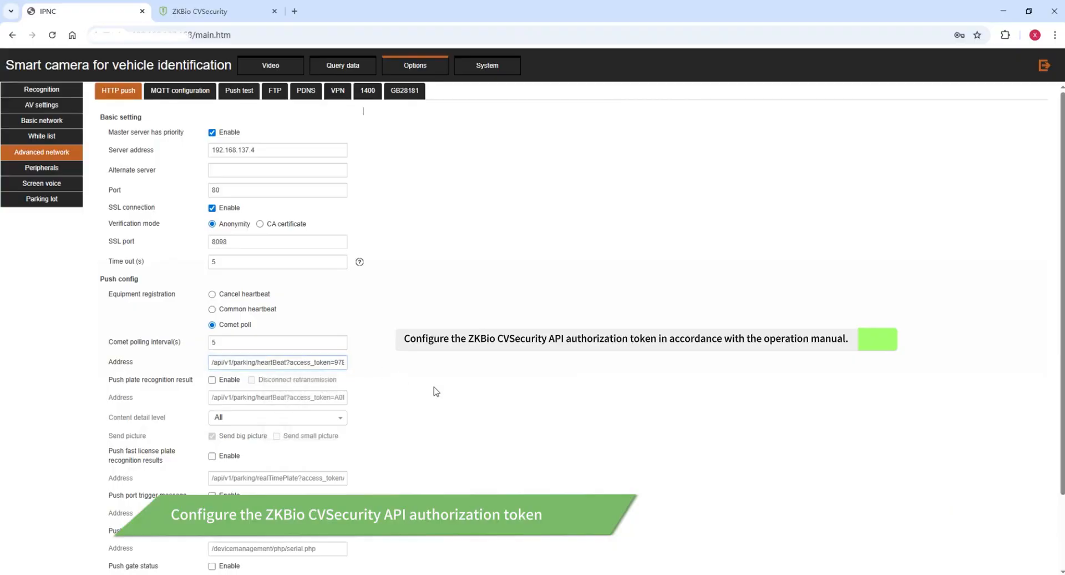
Enable plate recognition pushing and replace its address with the manual's realTimePlate prefix.
click(213, 380)
click(286, 397)
key(ctrl+a)
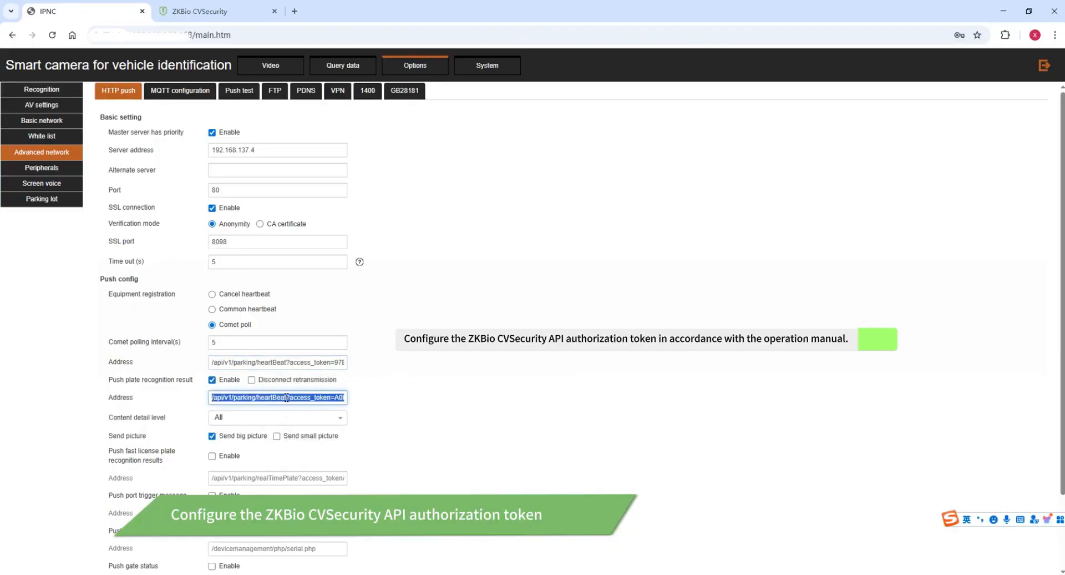
key(BackSpace)
key(alt+Tab)
scroll(431, 478, down, 1)
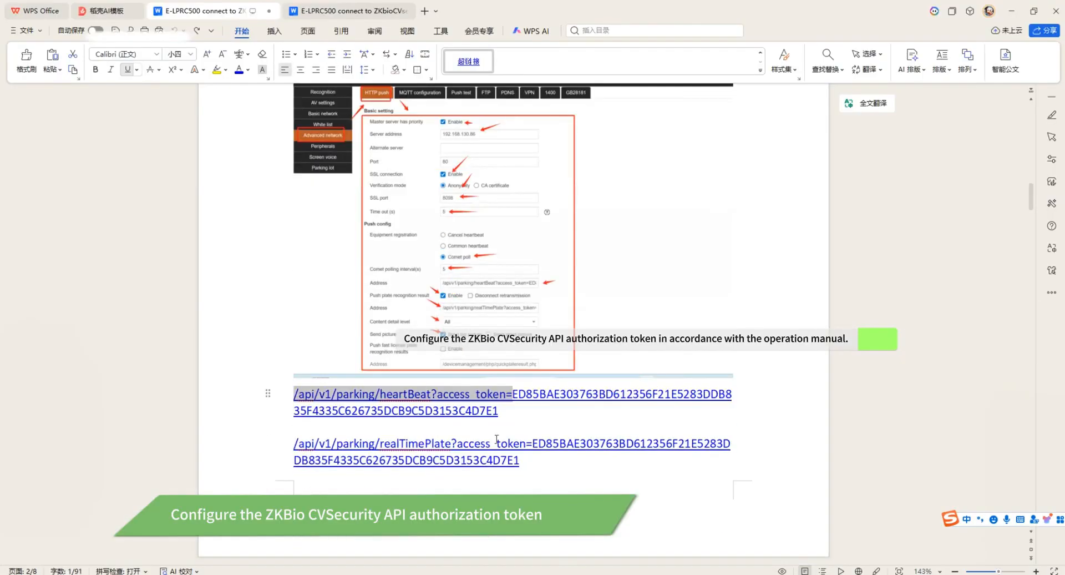
drag(532, 439, 288, 442)
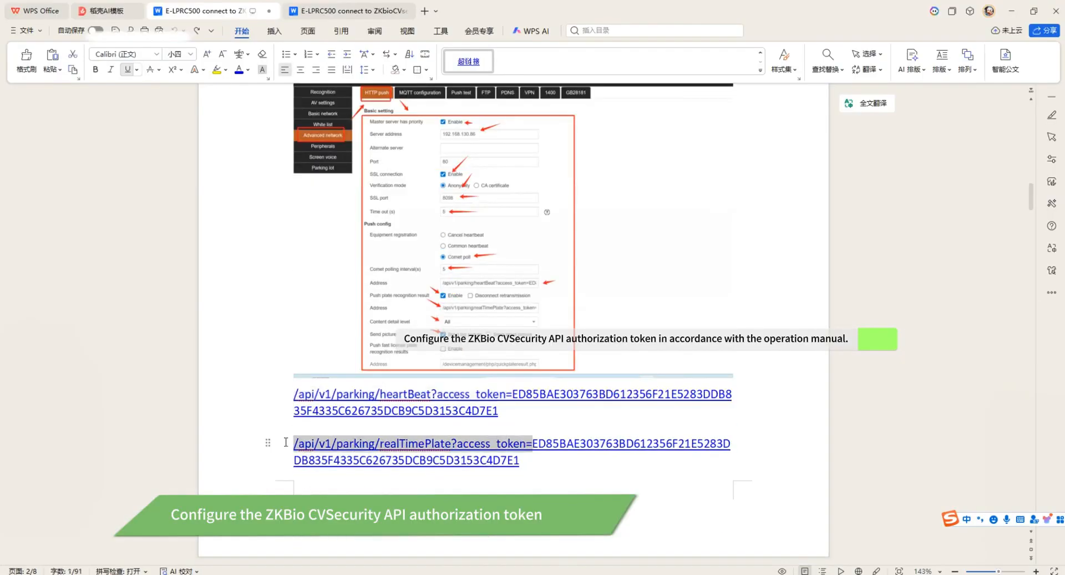
key(ctrl+c)
key(alt+Tab)
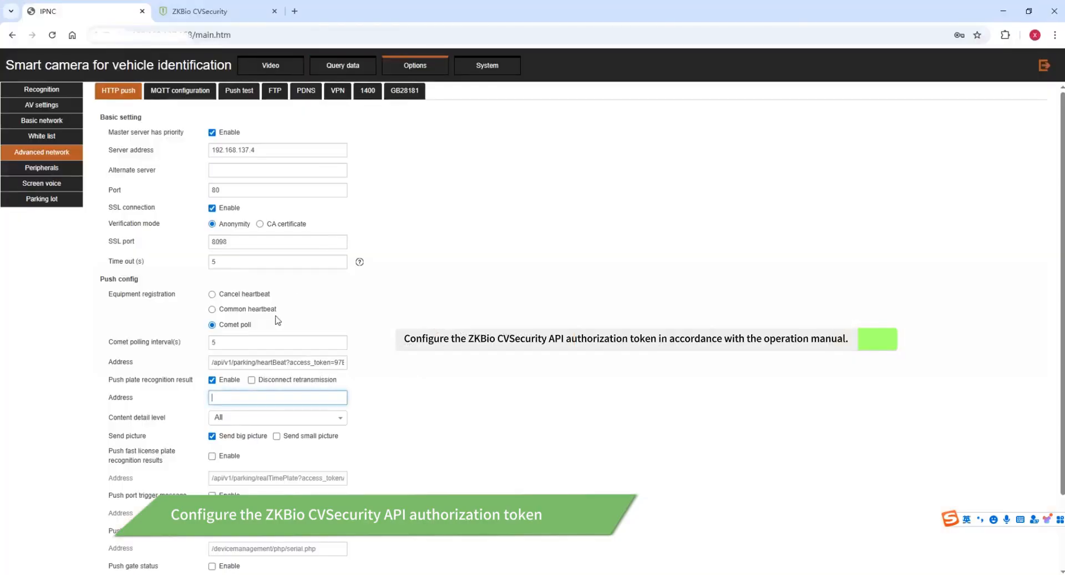
key(ctrl+v)
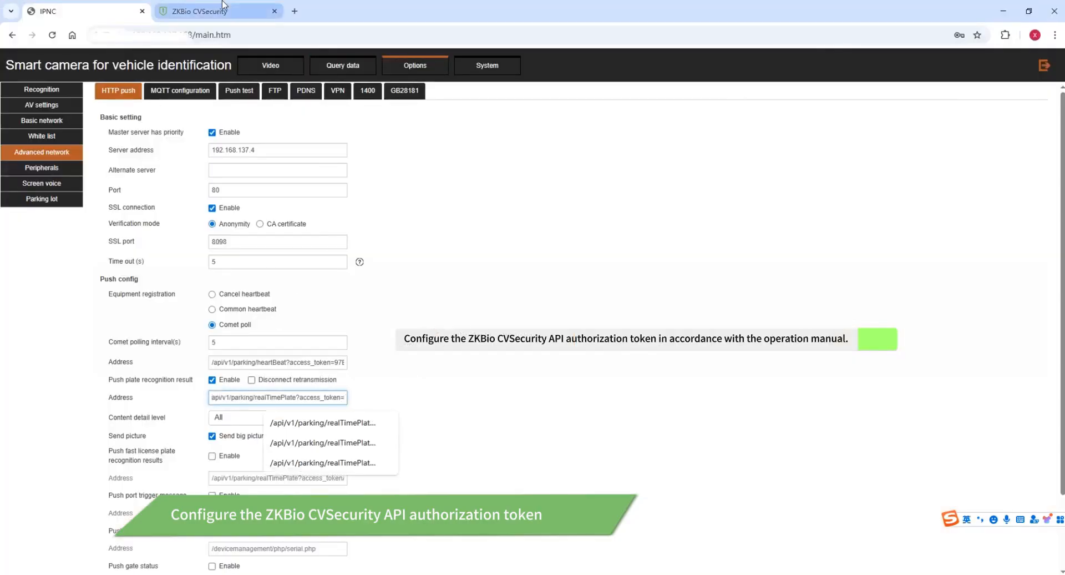
Append the LPRC500 client secret to the realTimePlate address as its access token.
click(200, 12)
right_click(405, 183)
click(451, 194)
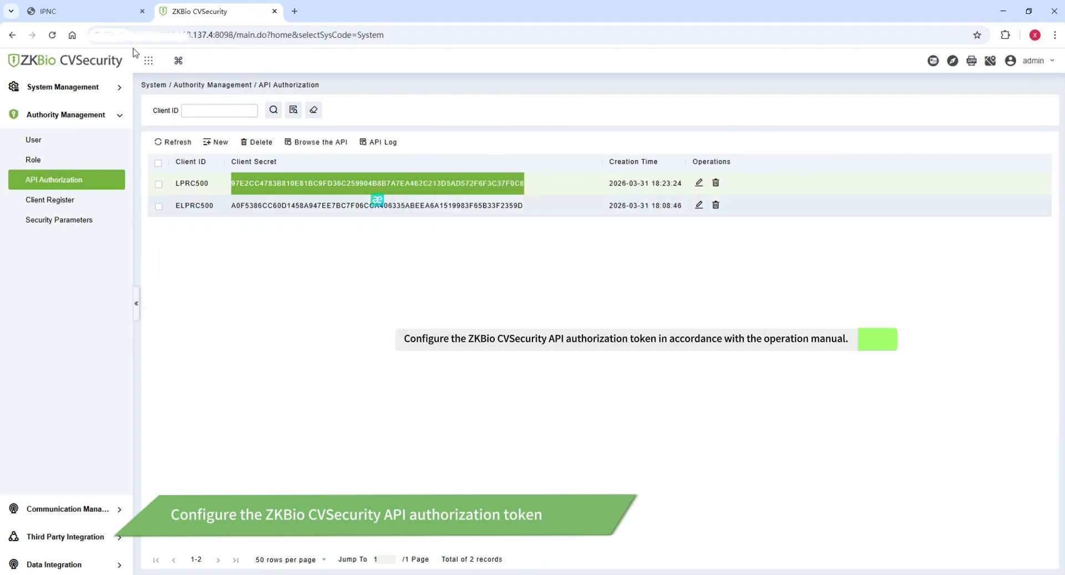
click(89, 12)
click(345, 397)
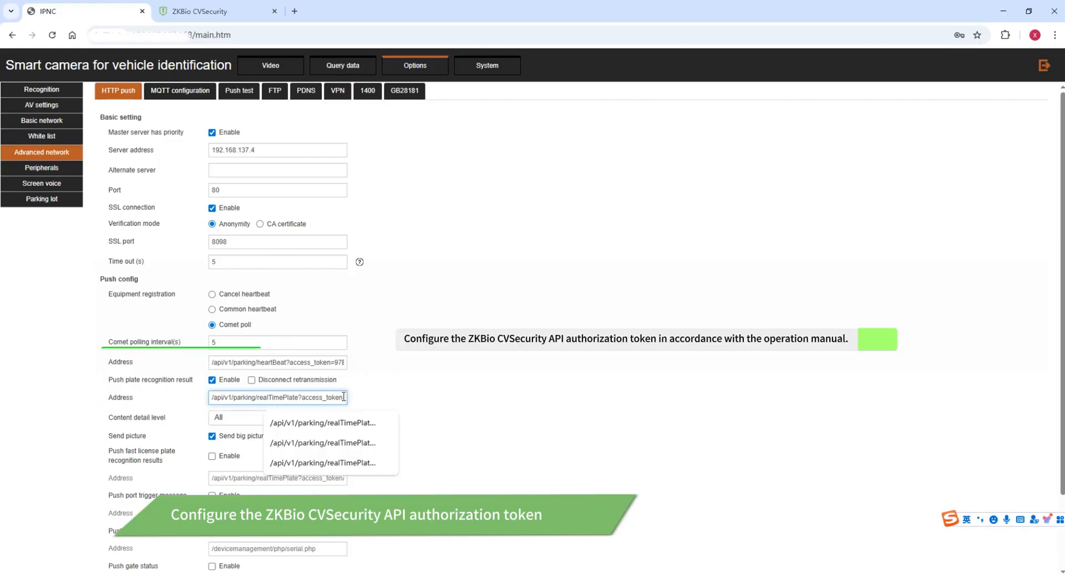
key(ctrl+v)
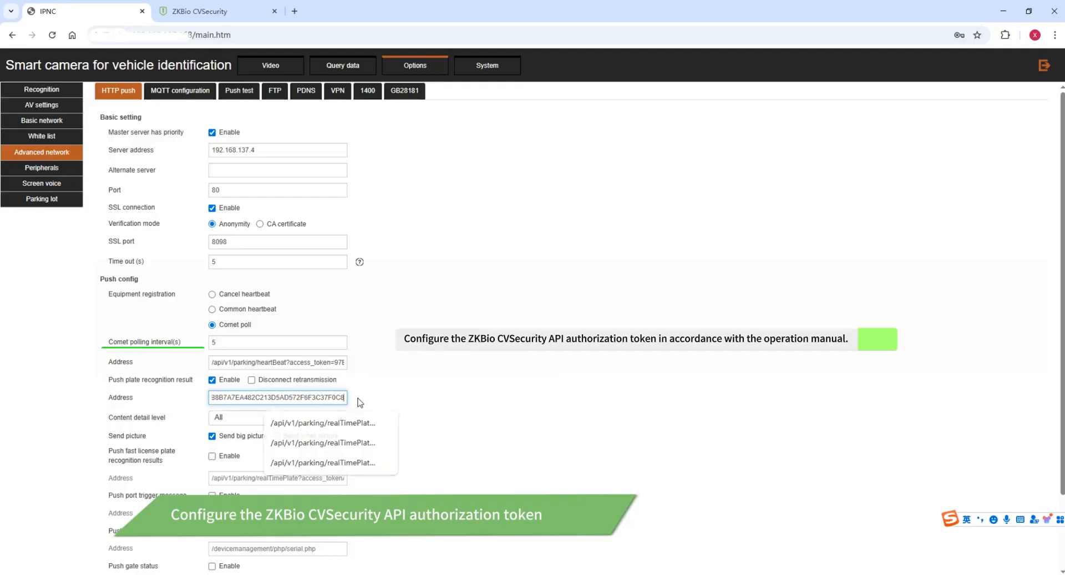
click(400, 427)
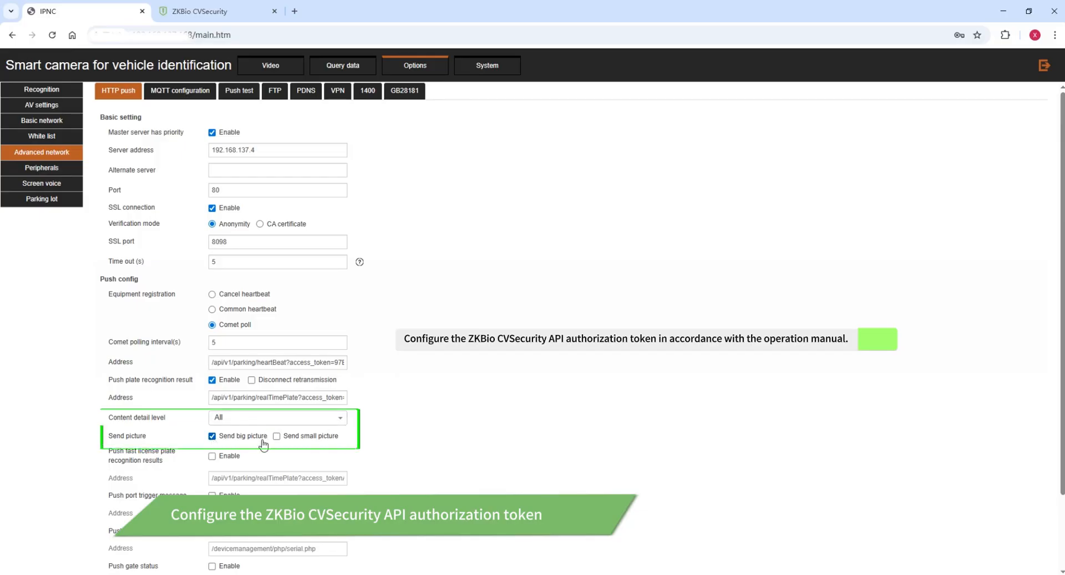
Enable HTTP offline check and save the HTTP push settings.
scroll(261, 442, down, 2)
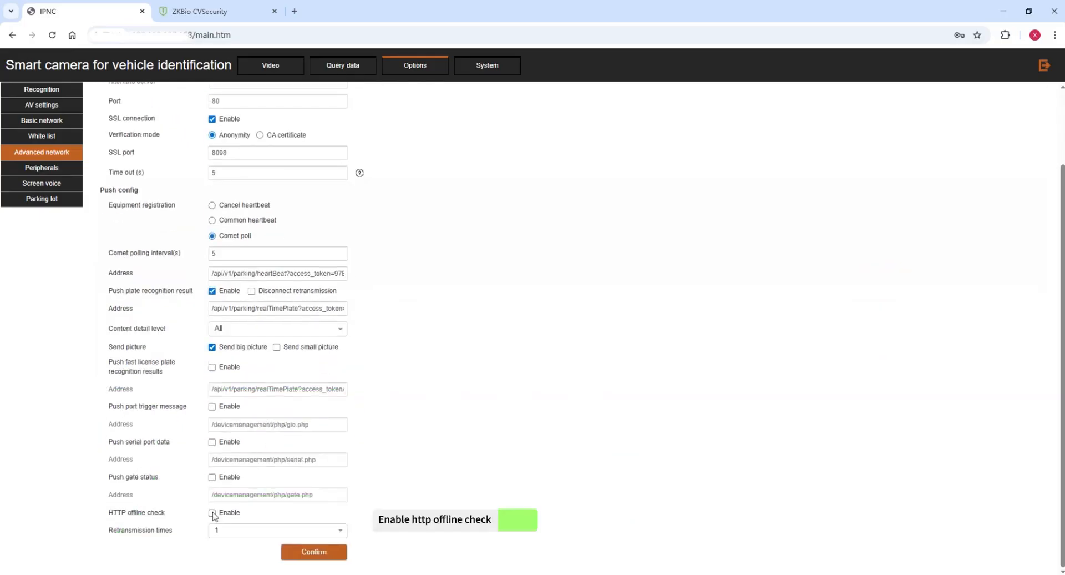
click(212, 512)
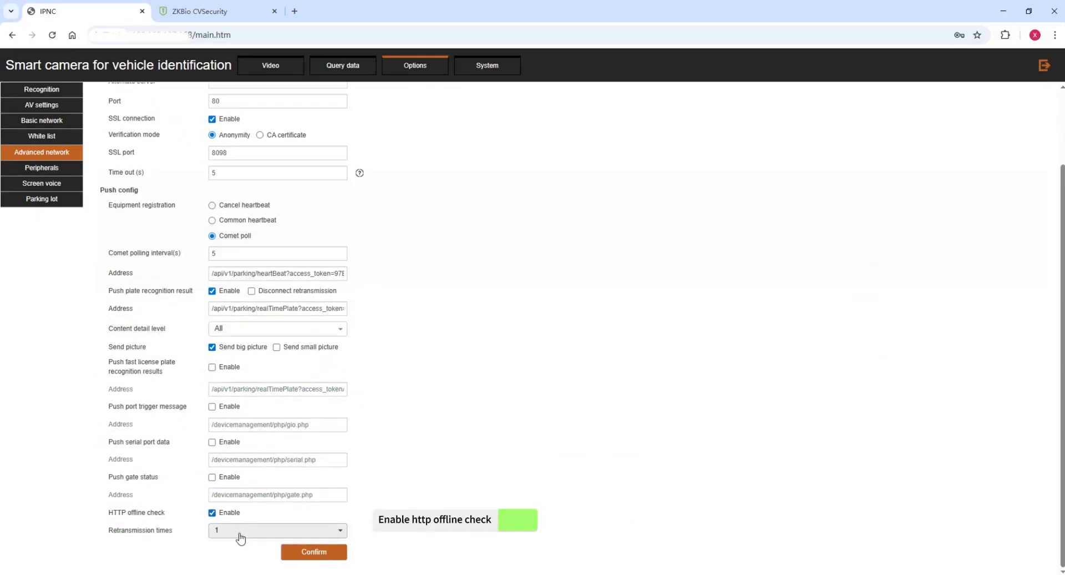
click(317, 553)
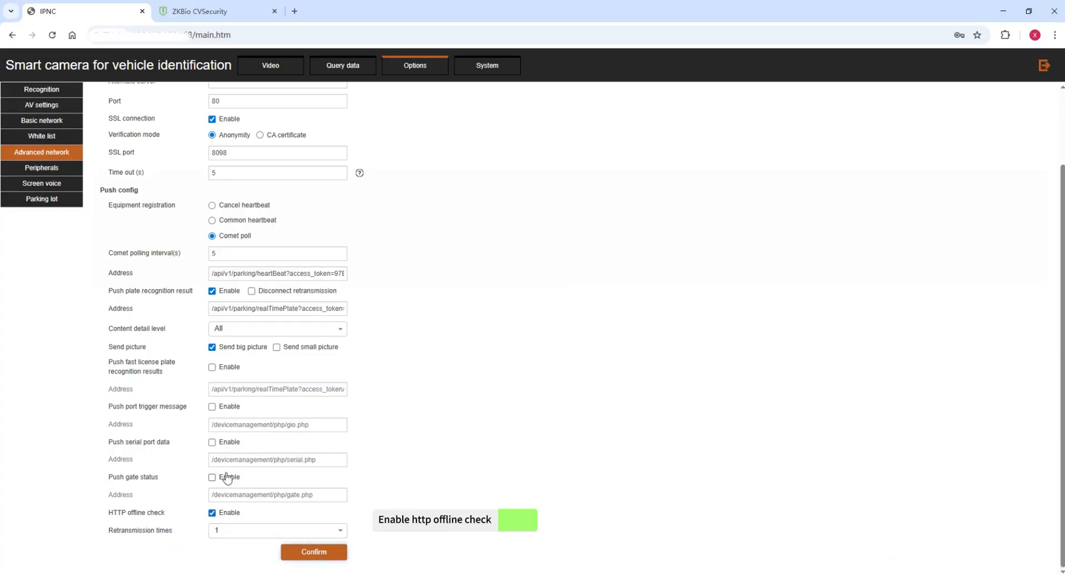
scroll(288, 147, up, 2)
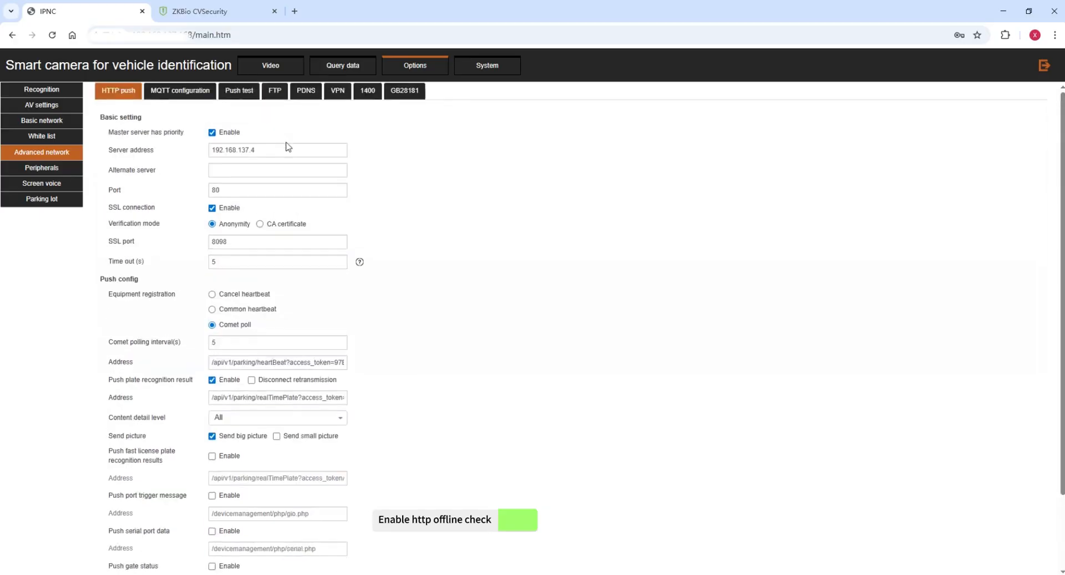
scroll(233, 105, down, 2)
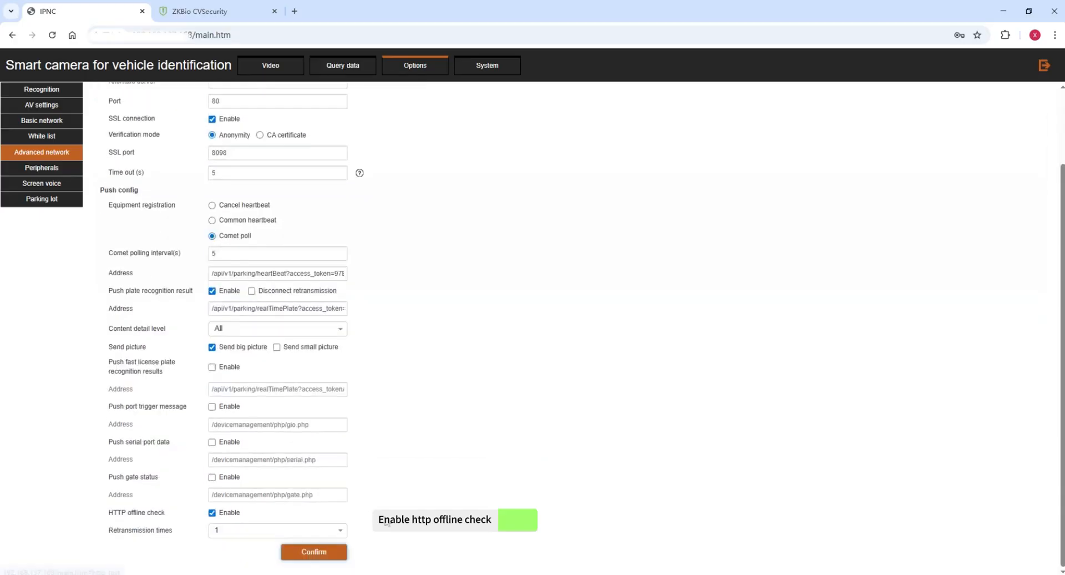
click(333, 555)
scroll(412, 342, up, 1)
scroll(412, 342, up, 1)
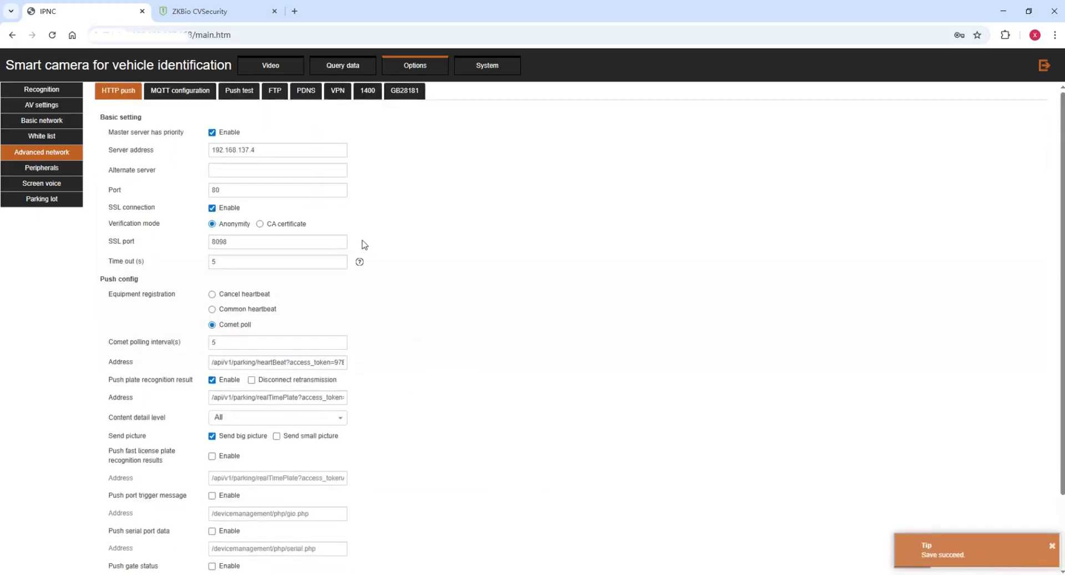
click(249, 95)
Run a push test and confirm the log ends with the connection to 192.168.137.4 left intact.
click(636, 461)
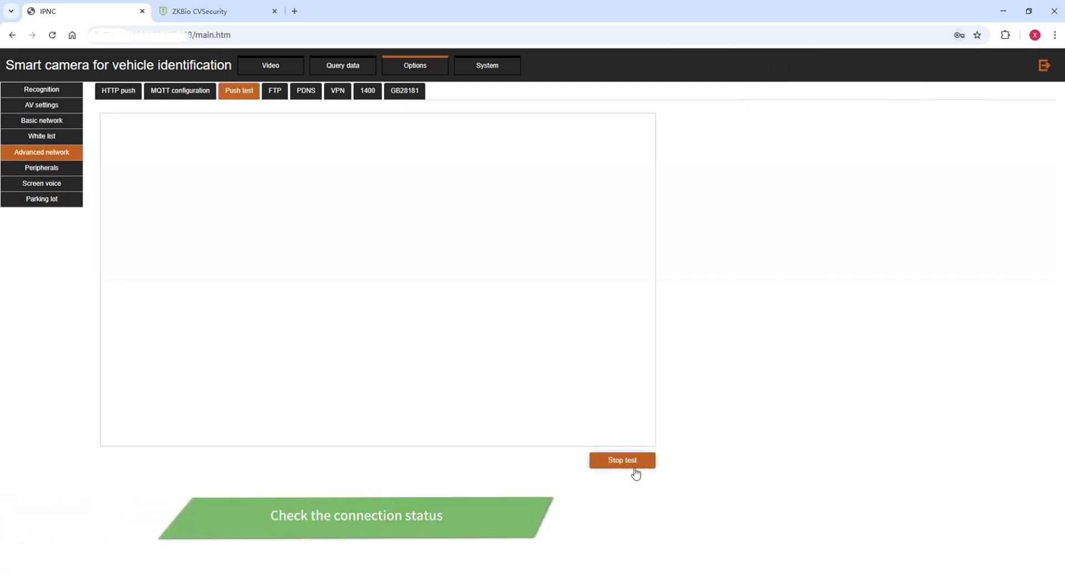
scroll(494, 376, down, 1)
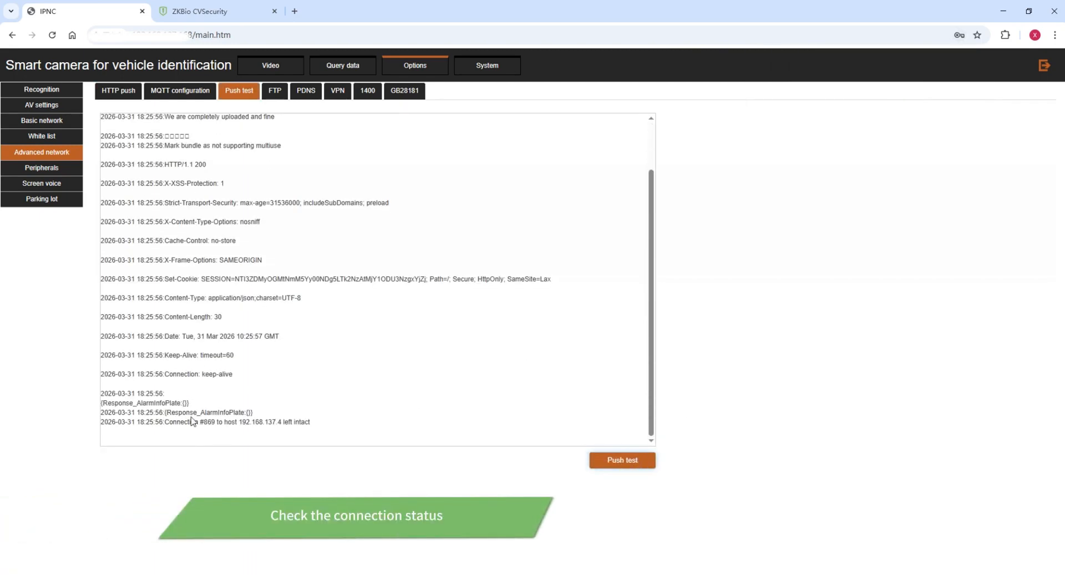
drag(166, 419, 311, 419)
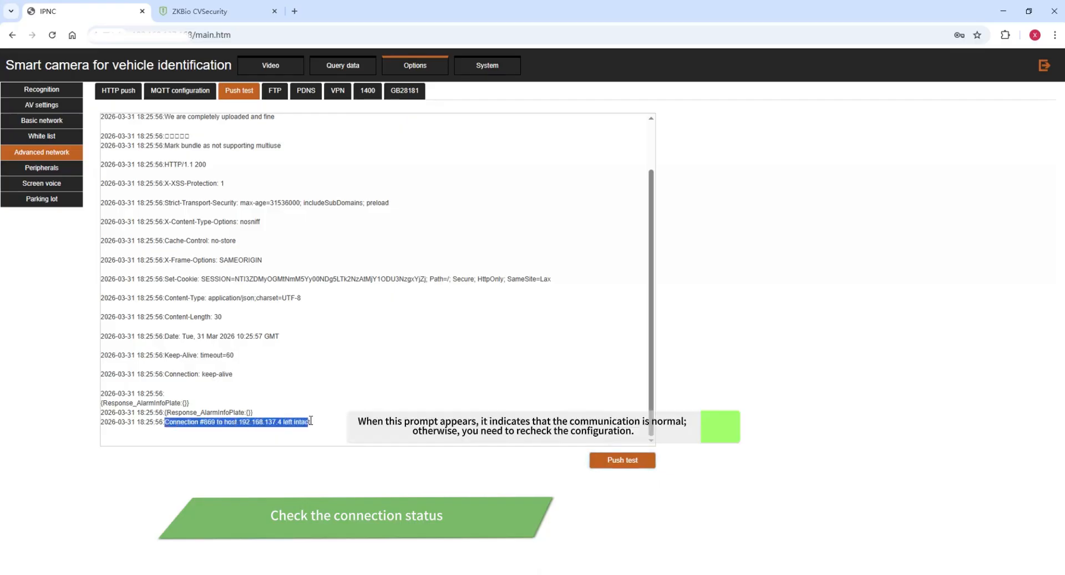
right_click(316, 424)
click(307, 430)
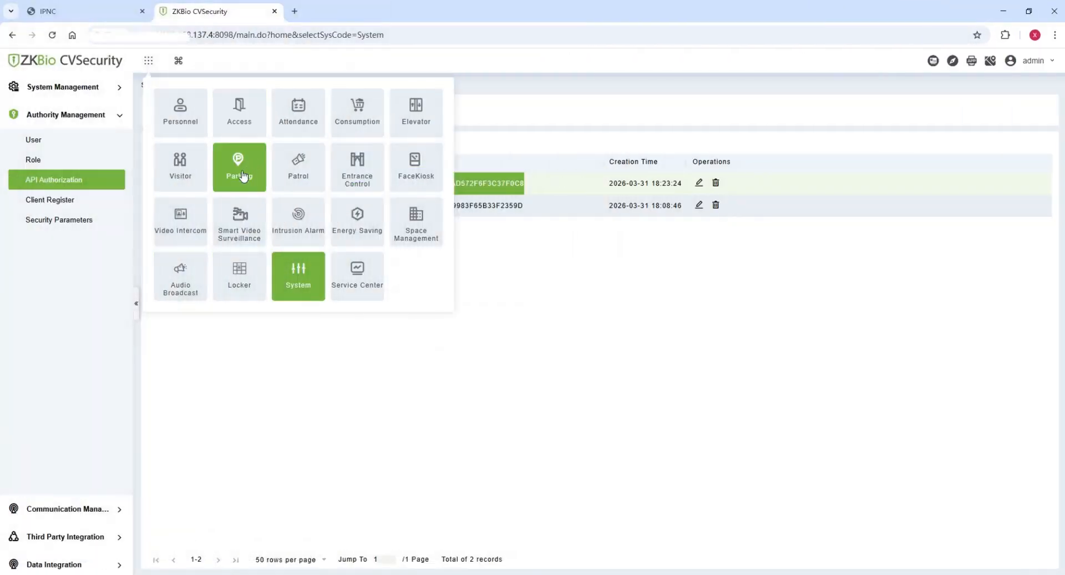
In Parking, skip the setup wizard and save the communication mode as BEST-W&HTTP.
click(239, 165)
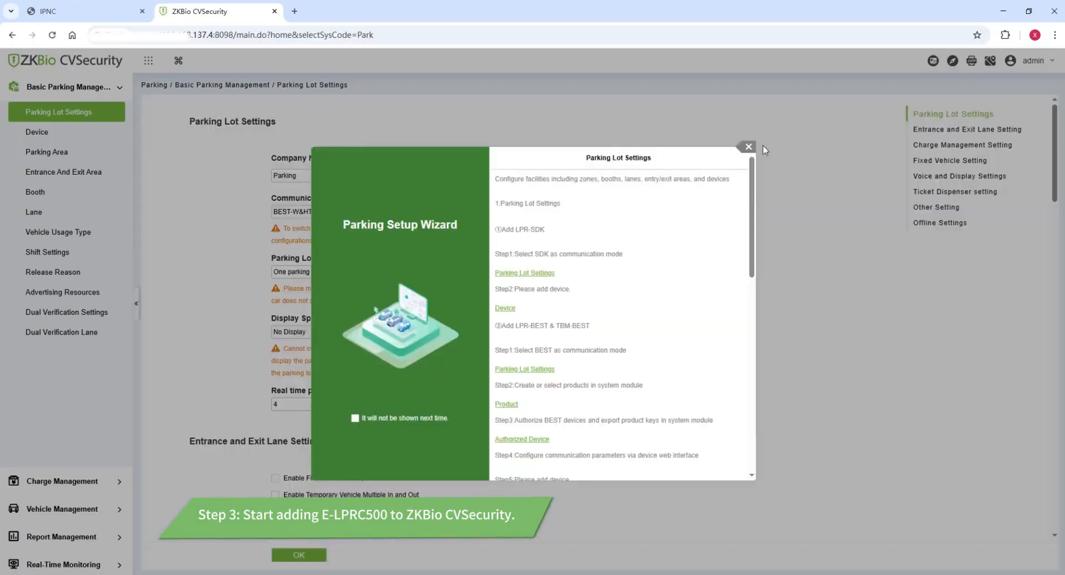
click(748, 146)
click(330, 210)
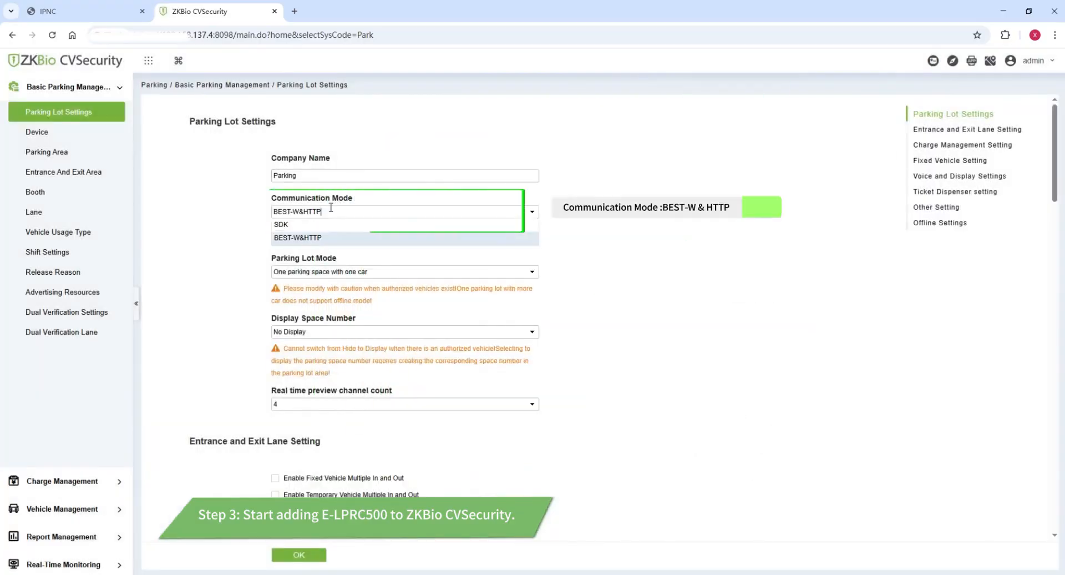
click(330, 210)
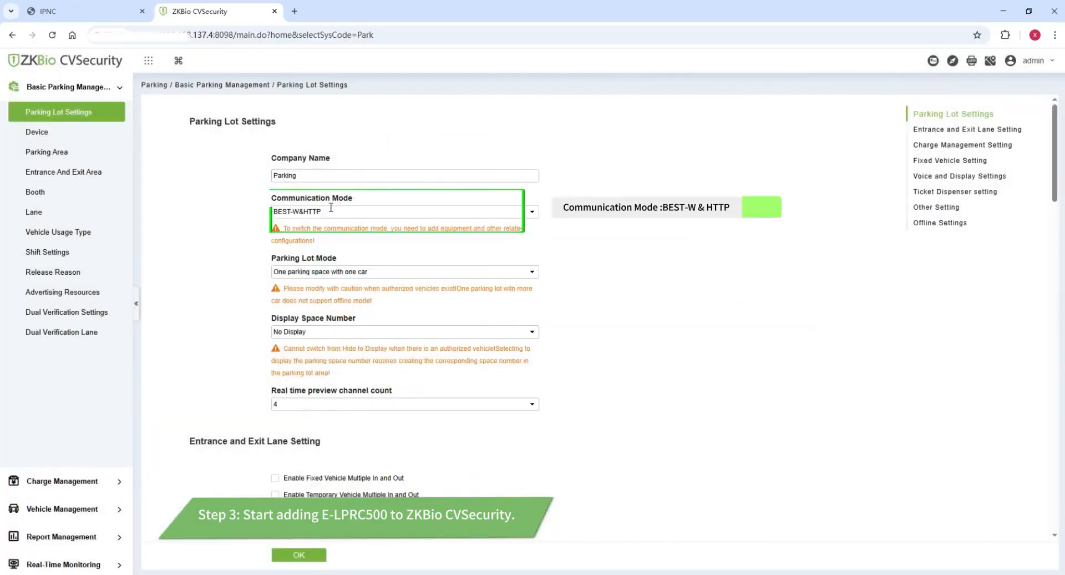
click(305, 558)
click(44, 131)
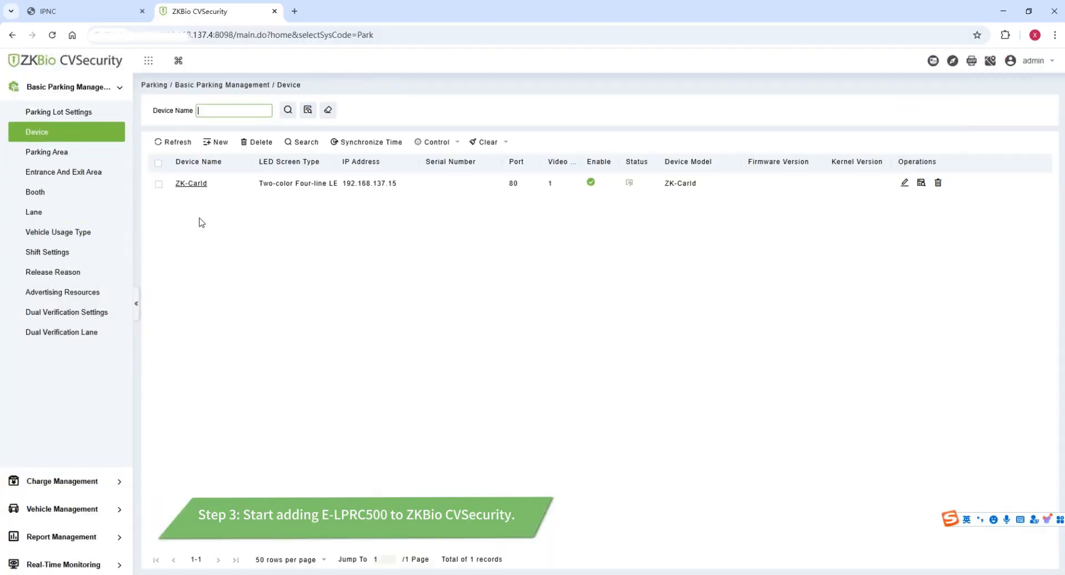
Start a new parking device named E-LPRC500 with device model ZK-E500-H.
click(216, 142)
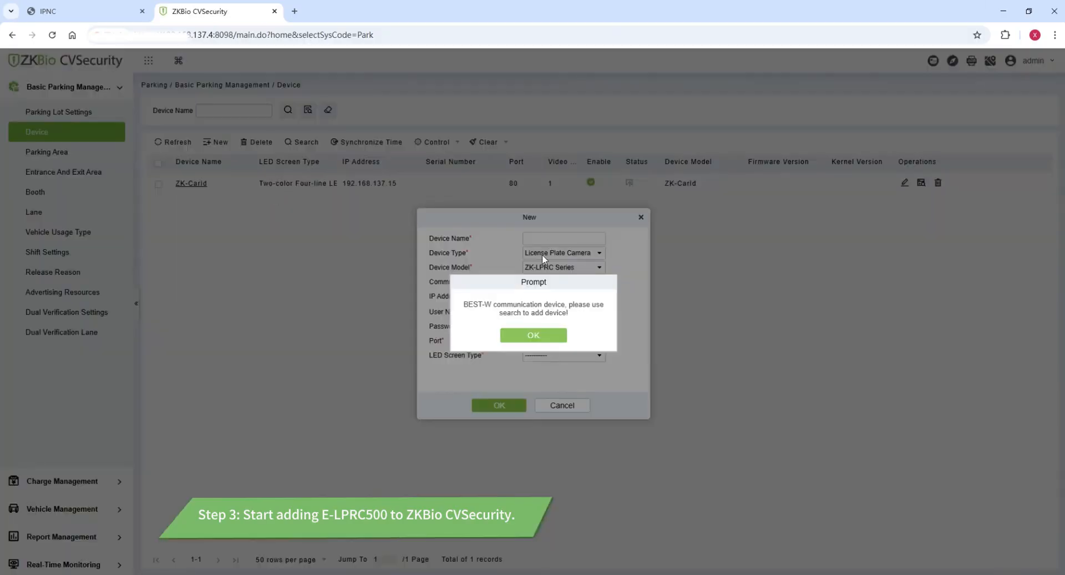
click(534, 334)
click(544, 238)
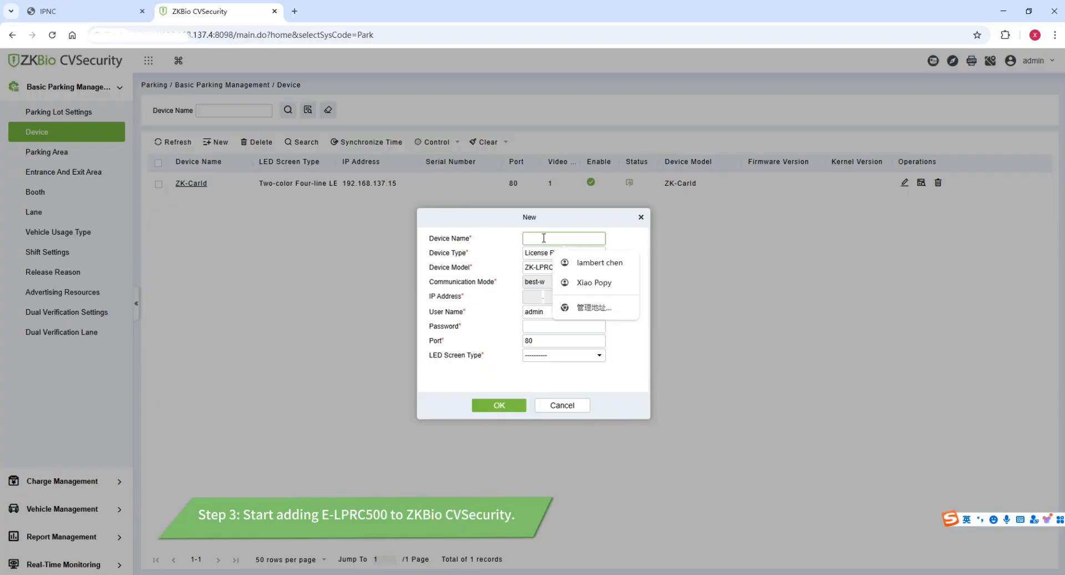
text(LPRC50)
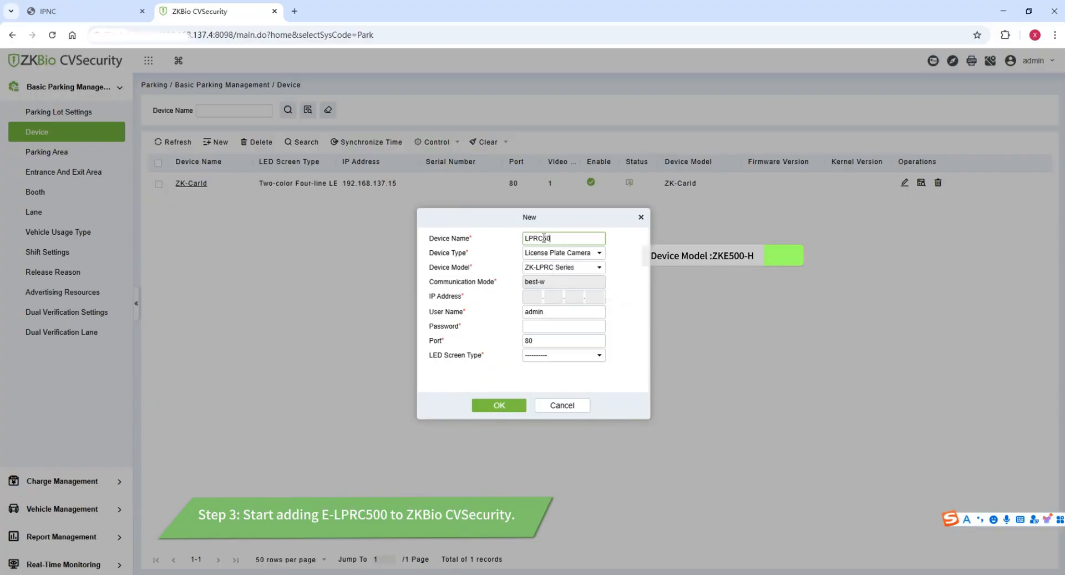
text(E-)
click(564, 265)
click(556, 292)
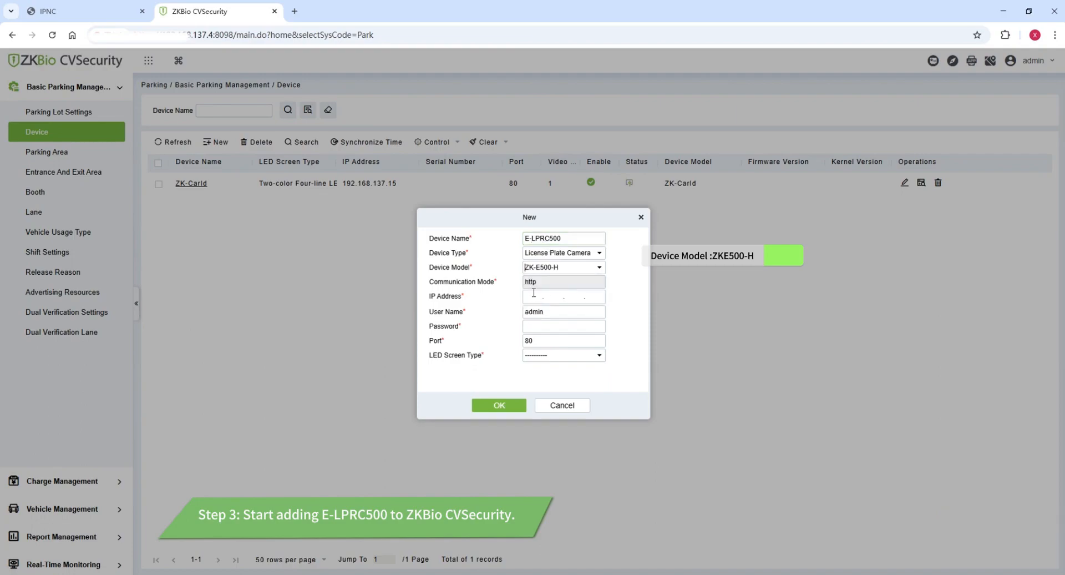
Enter IP 192.168.137.168 and the web password, choose the two-color four-line LED screen, and save.
click(530, 297)
text(192.168.137.)
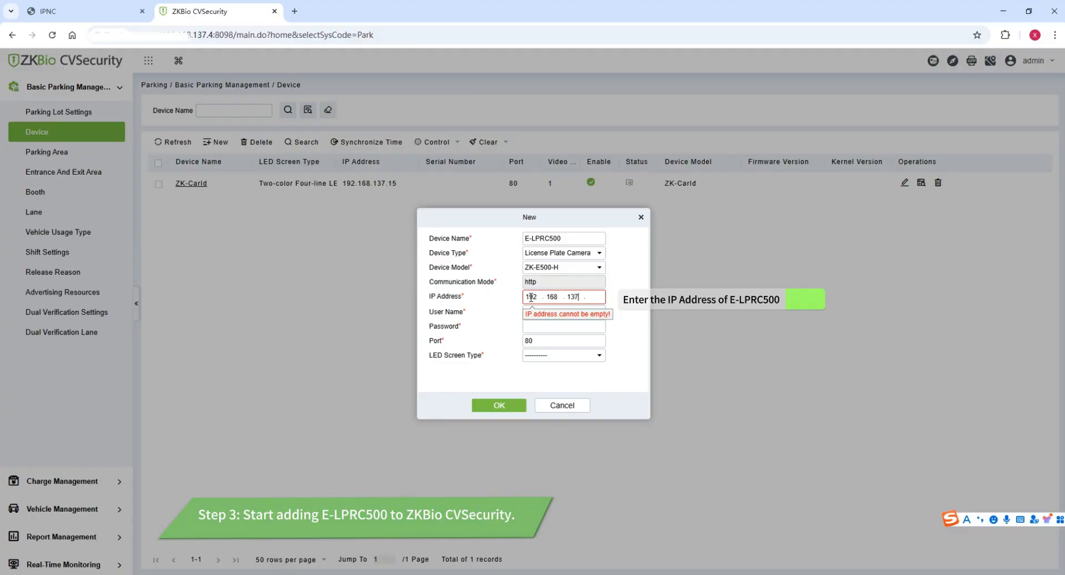
text(168)
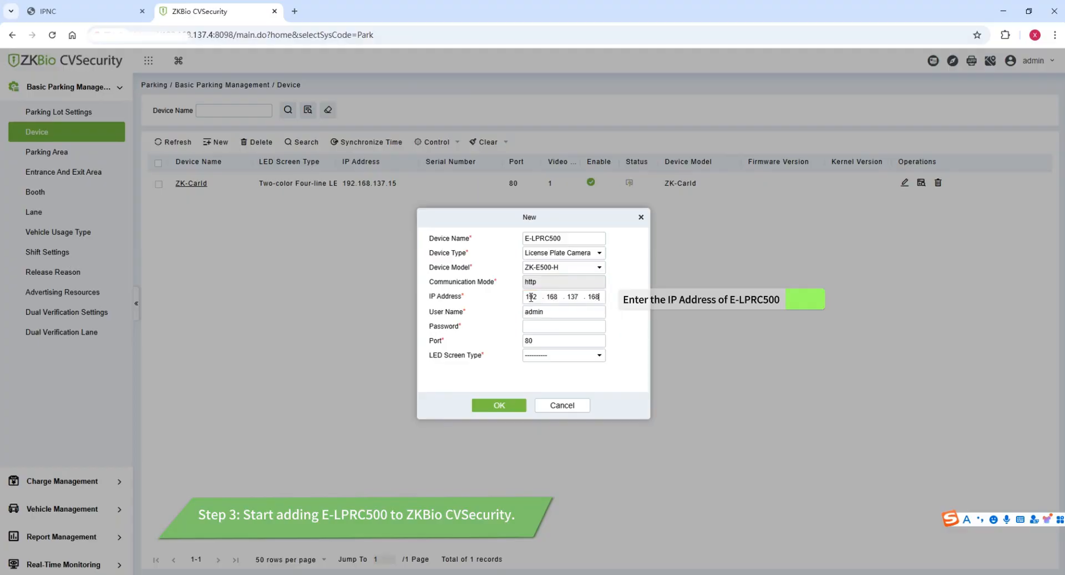
click(544, 325)
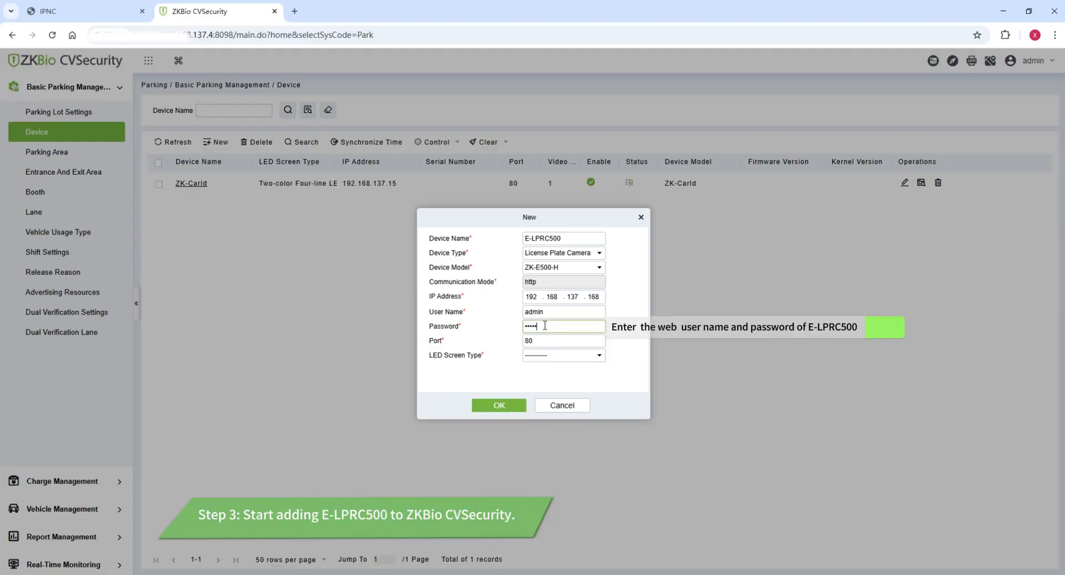
click(562, 355)
click(540, 375)
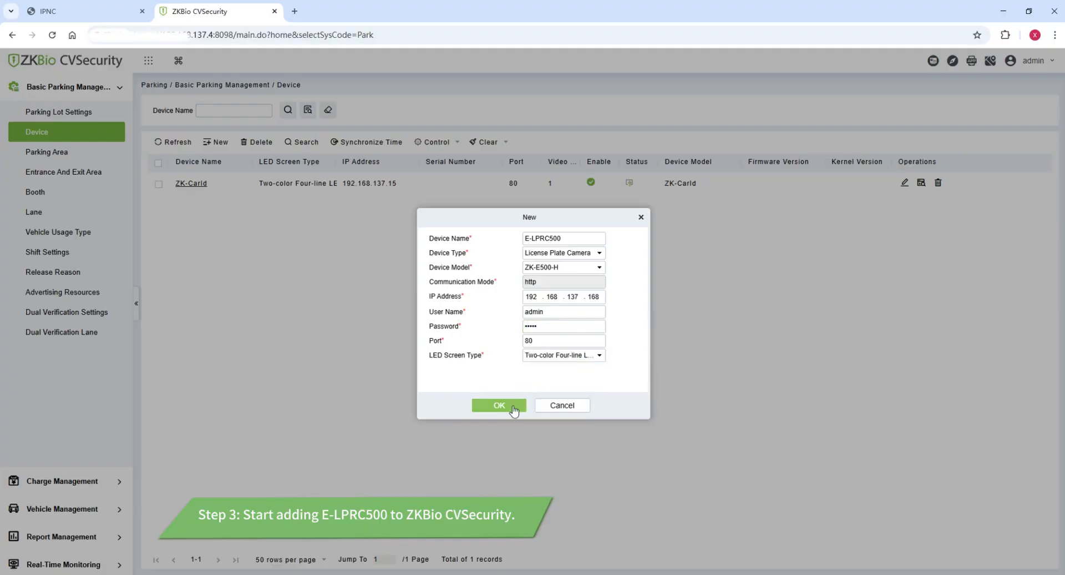
click(502, 406)
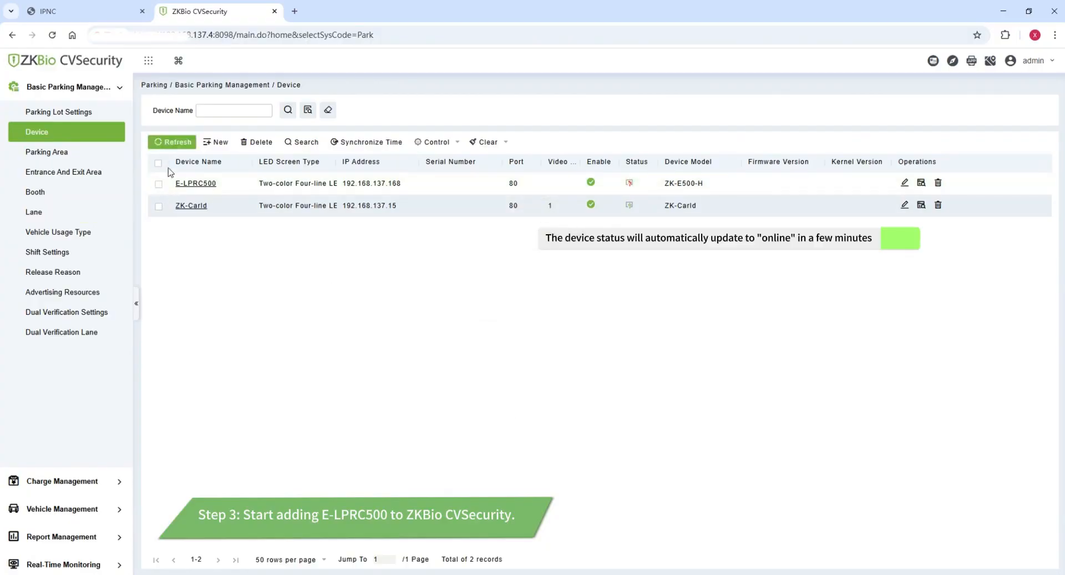
click(47, 153)
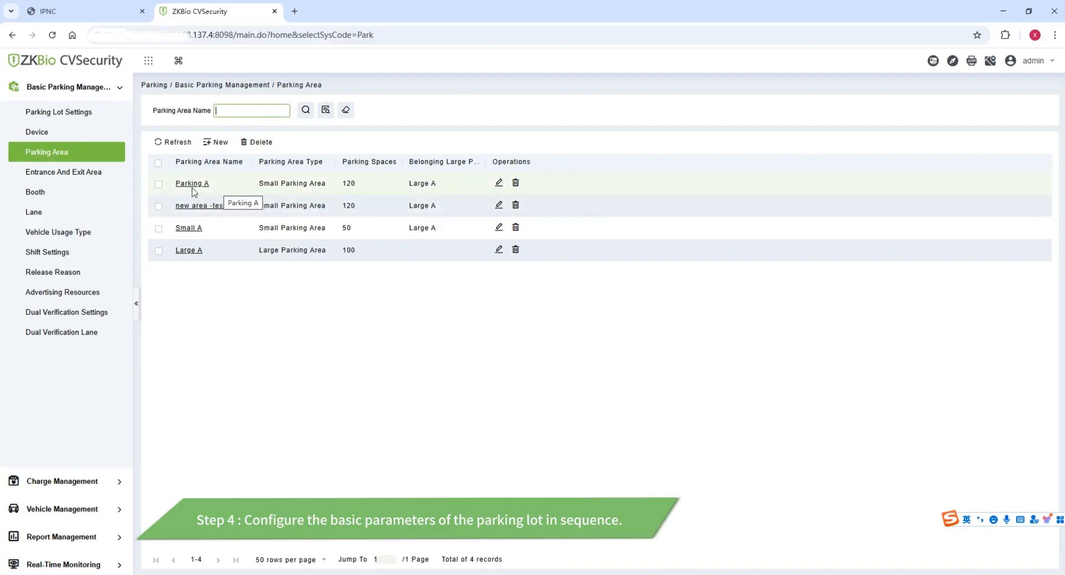
Create Booth popy at computer IP 192.168.137.5, serving the test-entrance lane.
click(89, 172)
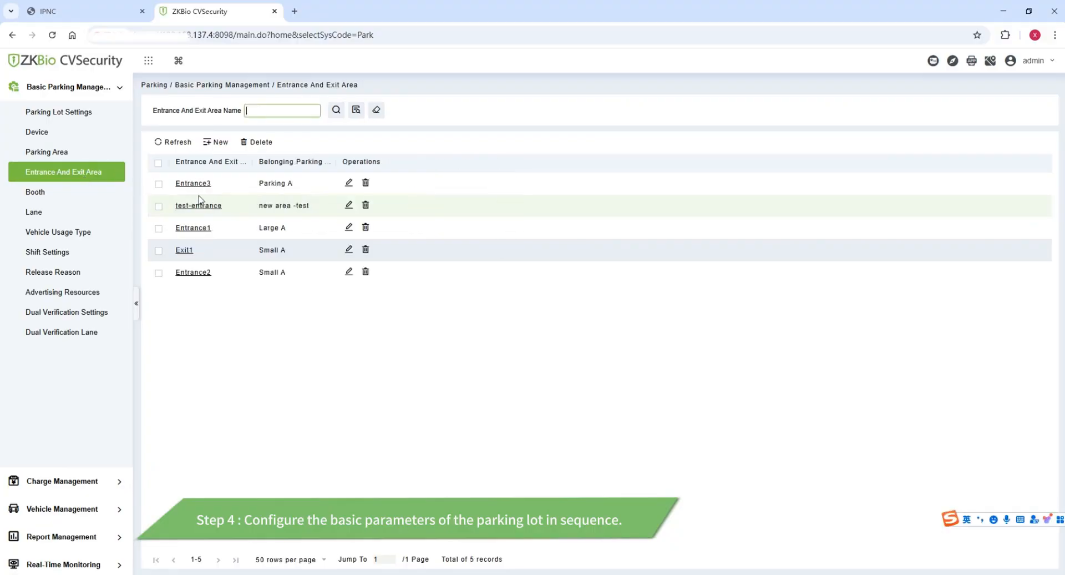
click(56, 192)
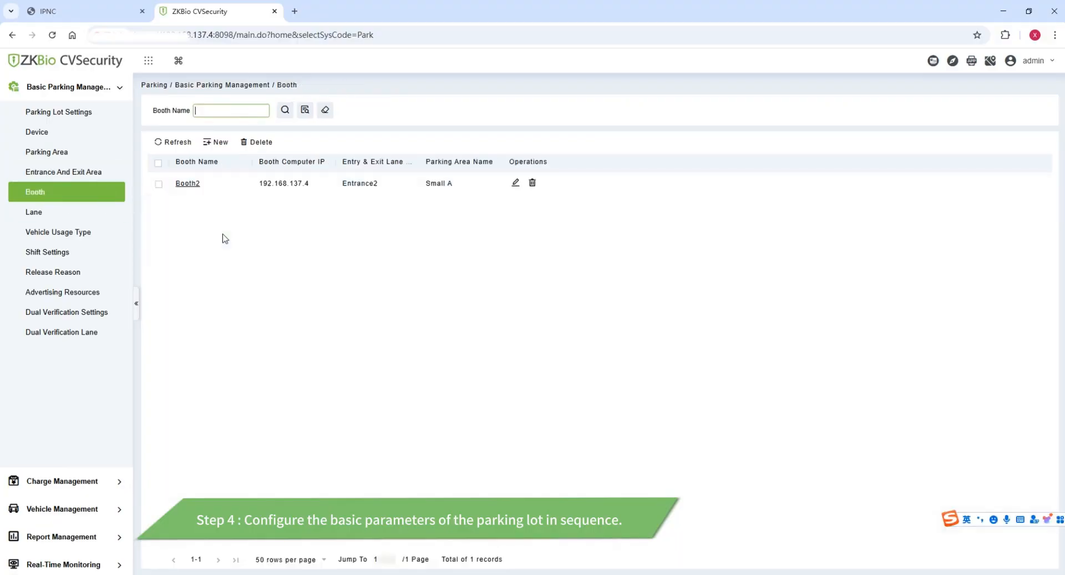
click(215, 142)
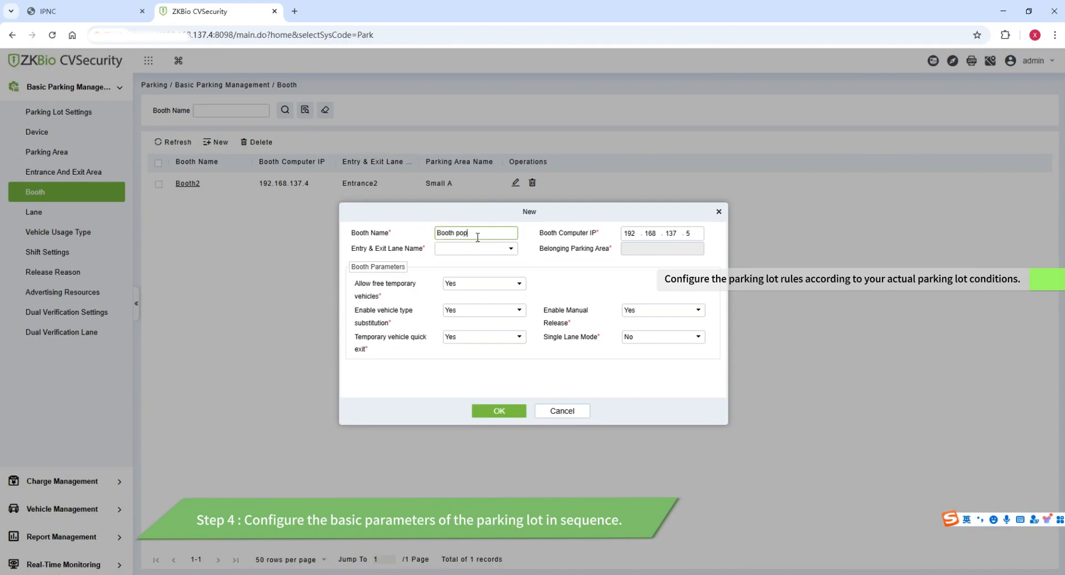
click(475, 248)
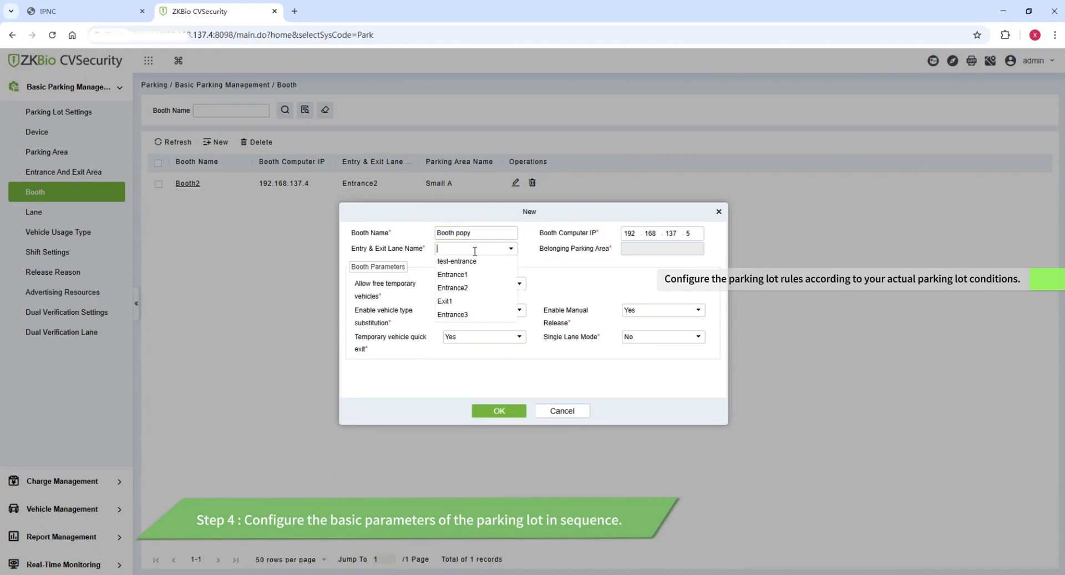
click(469, 262)
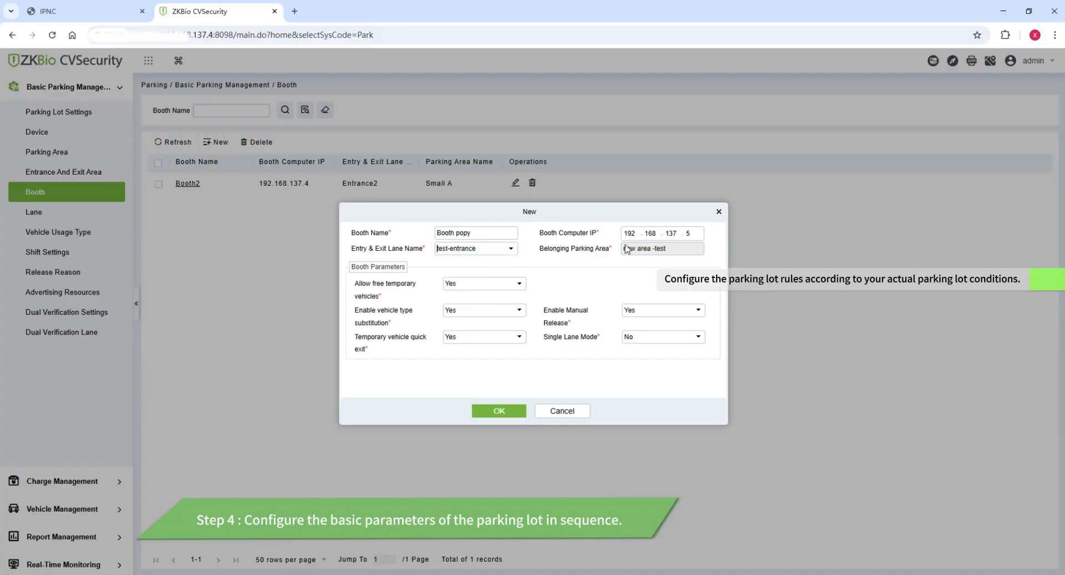
click(495, 411)
click(56, 212)
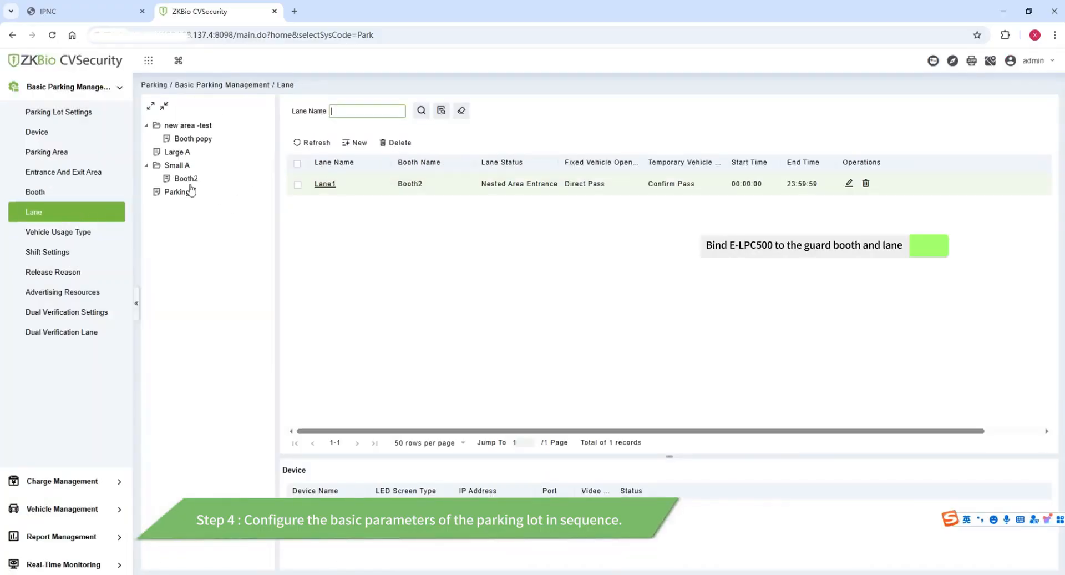
Create Lane popy for Booth popy with main camera E-LPRC500, video preview channel 1, Nested Area Entrance status.
click(207, 139)
click(355, 142)
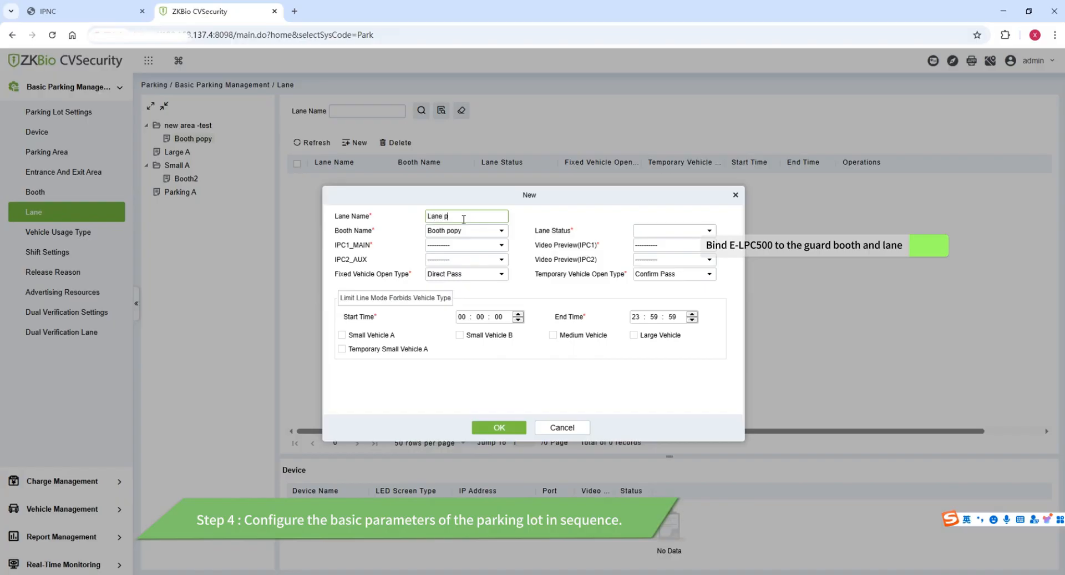
click(466, 245)
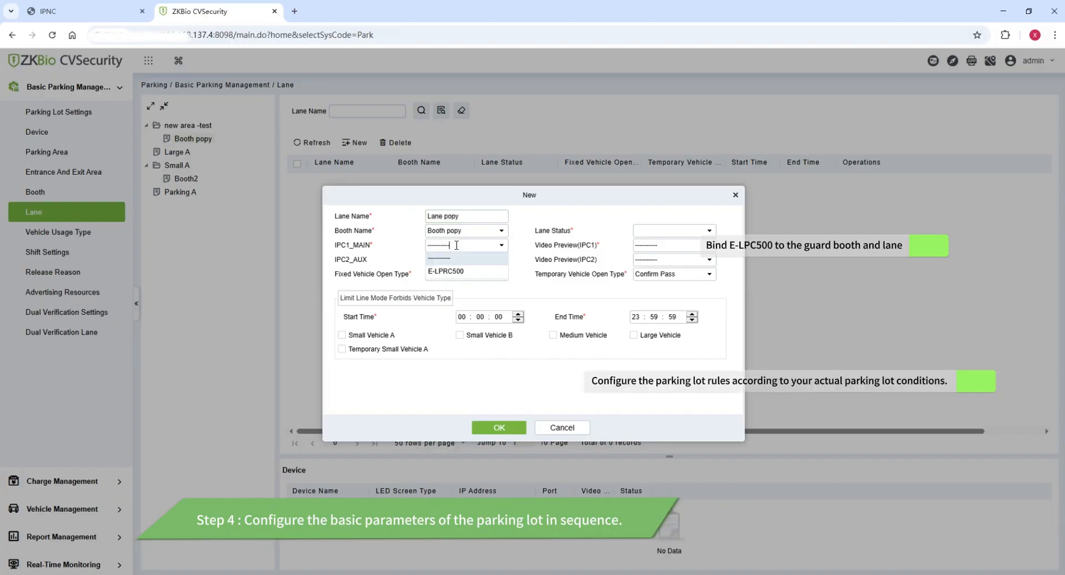
click(452, 274)
click(667, 248)
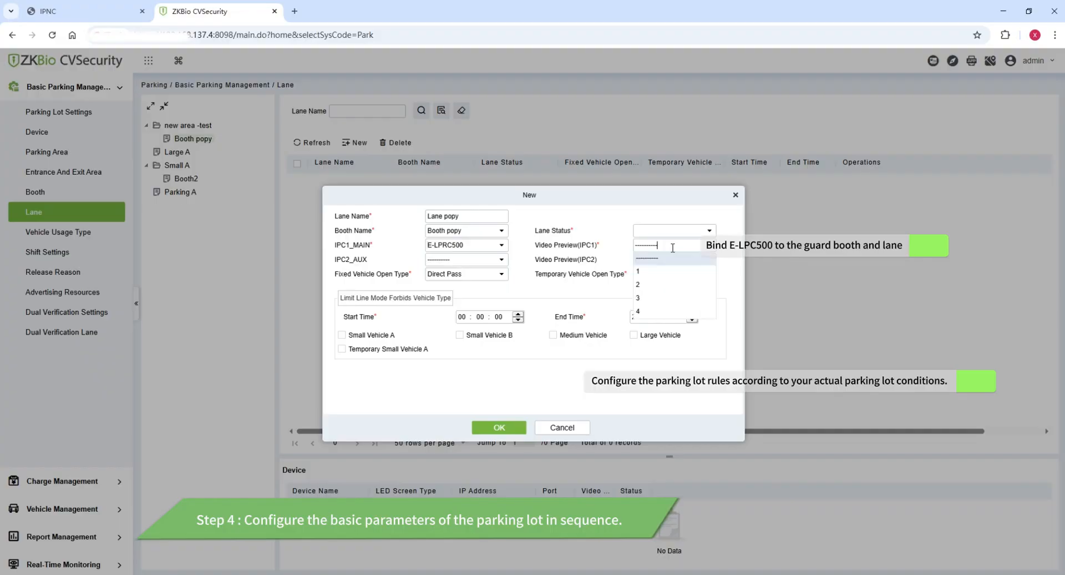
click(653, 273)
click(677, 231)
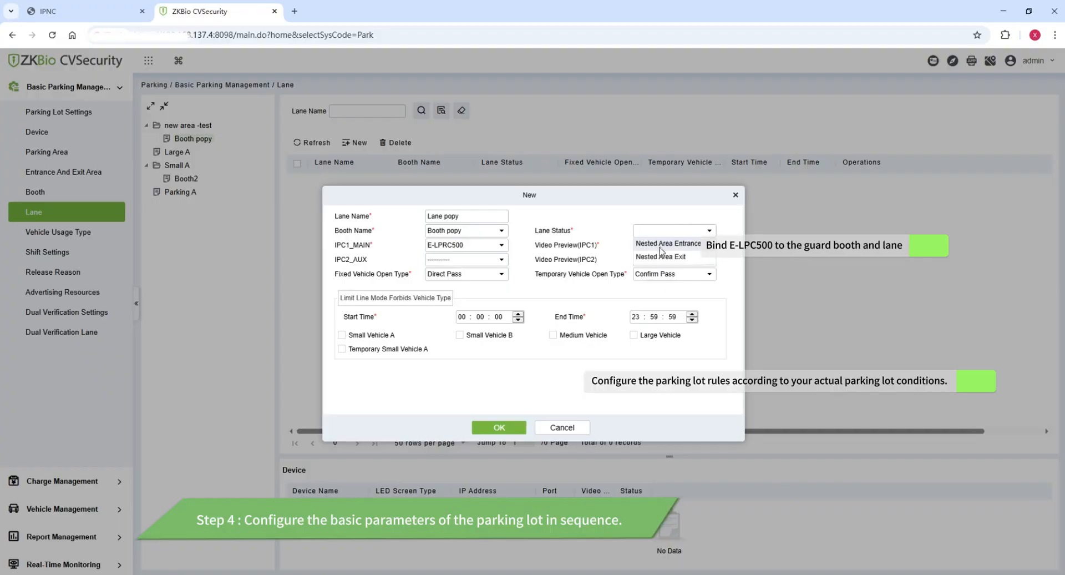
click(660, 245)
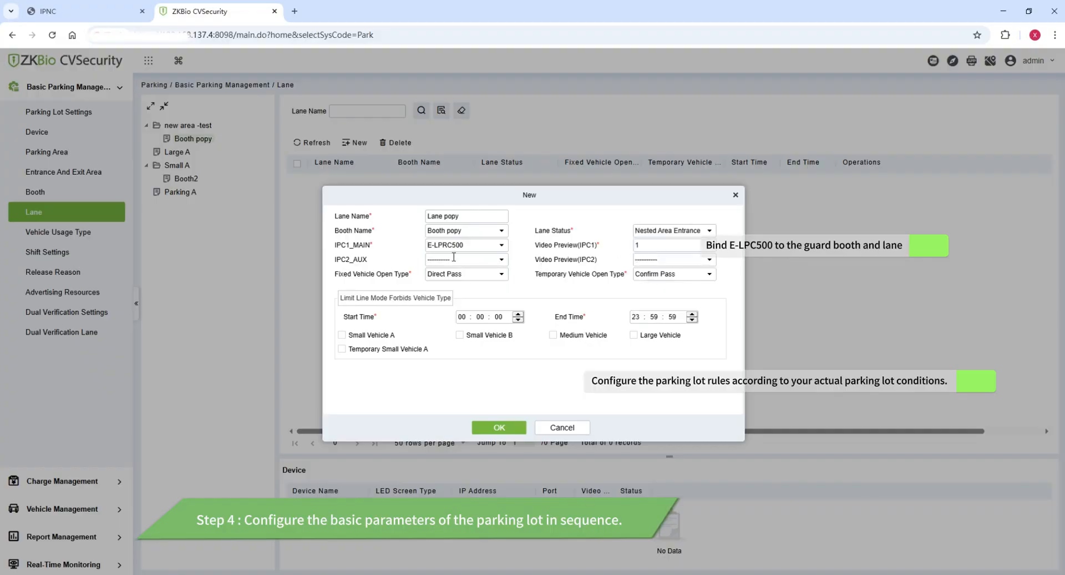
click(501, 425)
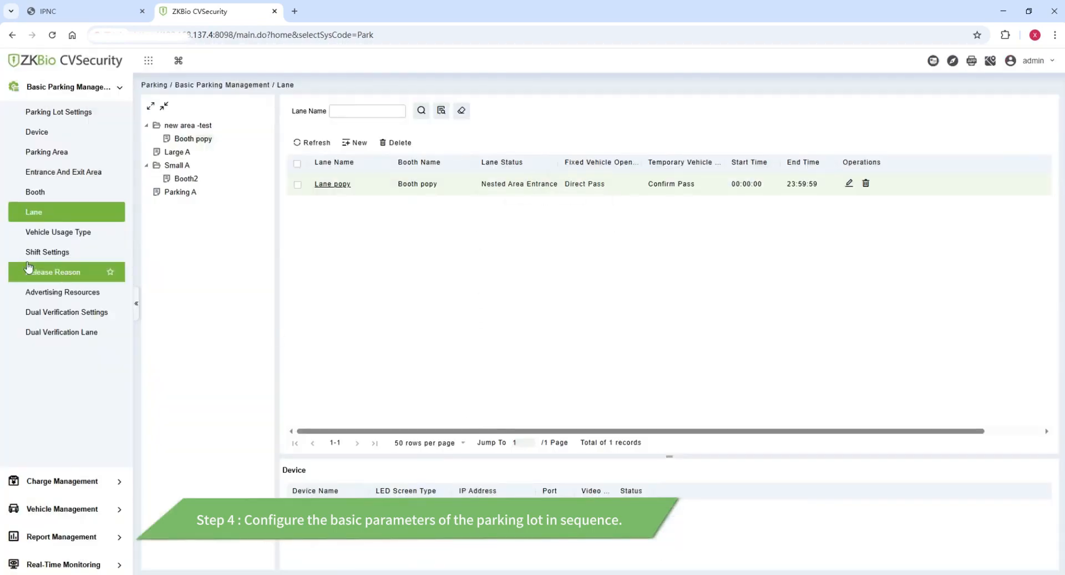
Review the authorized vehicle fee rules, then go to License Plate Registration.
click(63, 480)
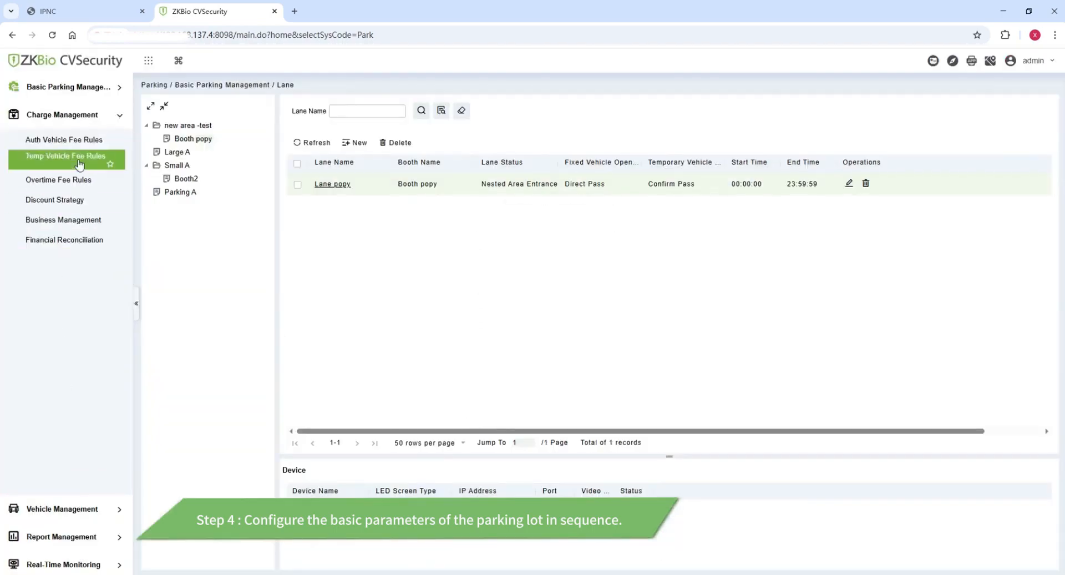
click(76, 141)
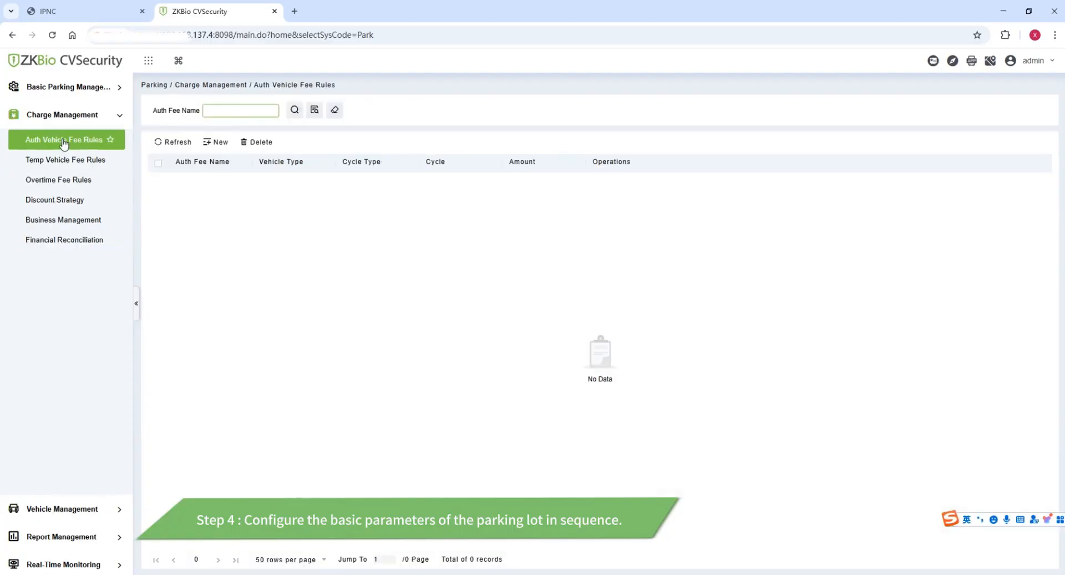
click(41, 508)
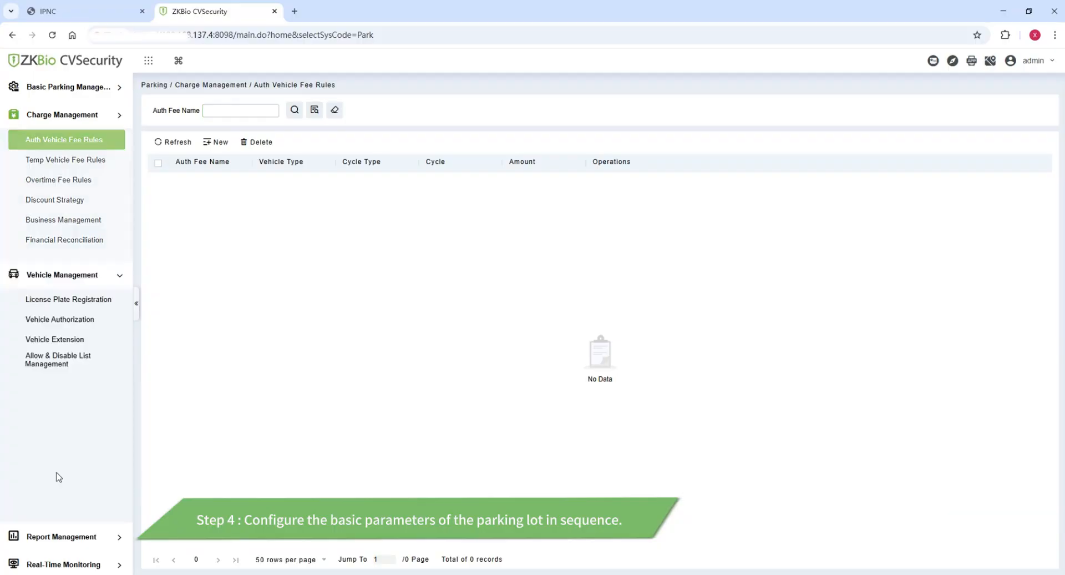
click(69, 167)
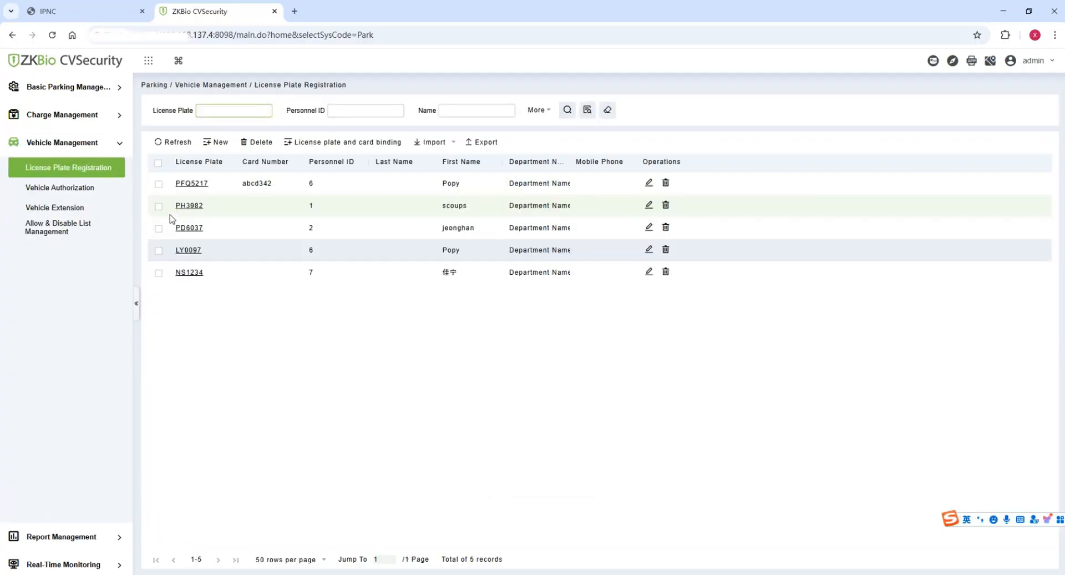
click(215, 142)
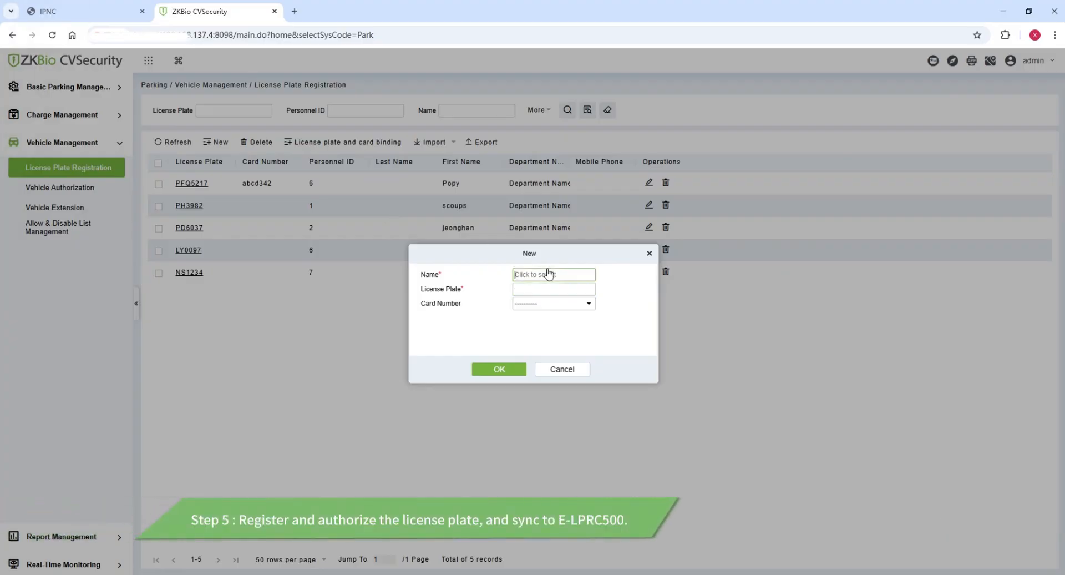
click(548, 273)
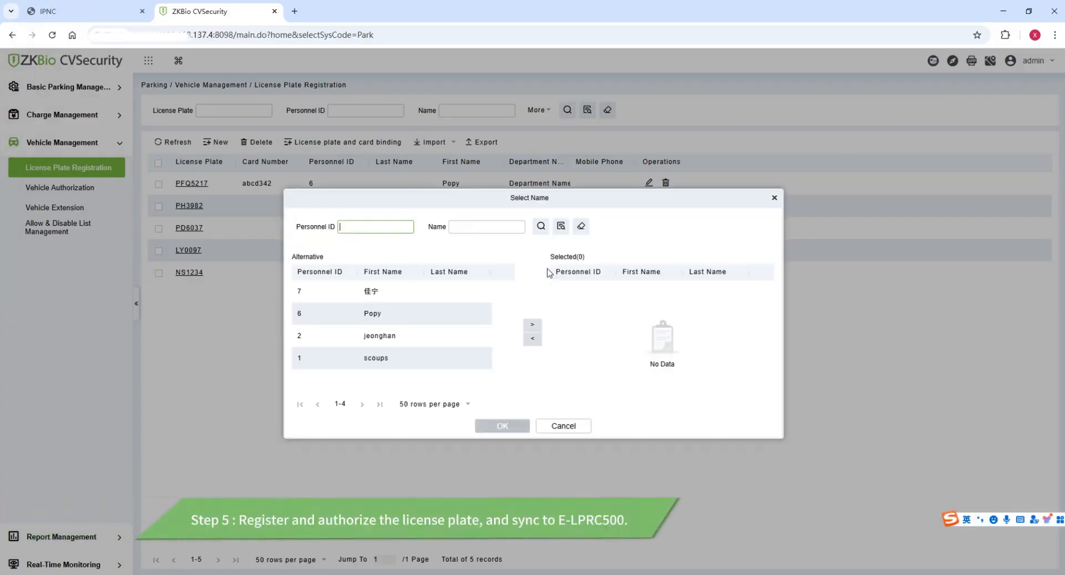
click(418, 315)
click(530, 324)
click(502, 426)
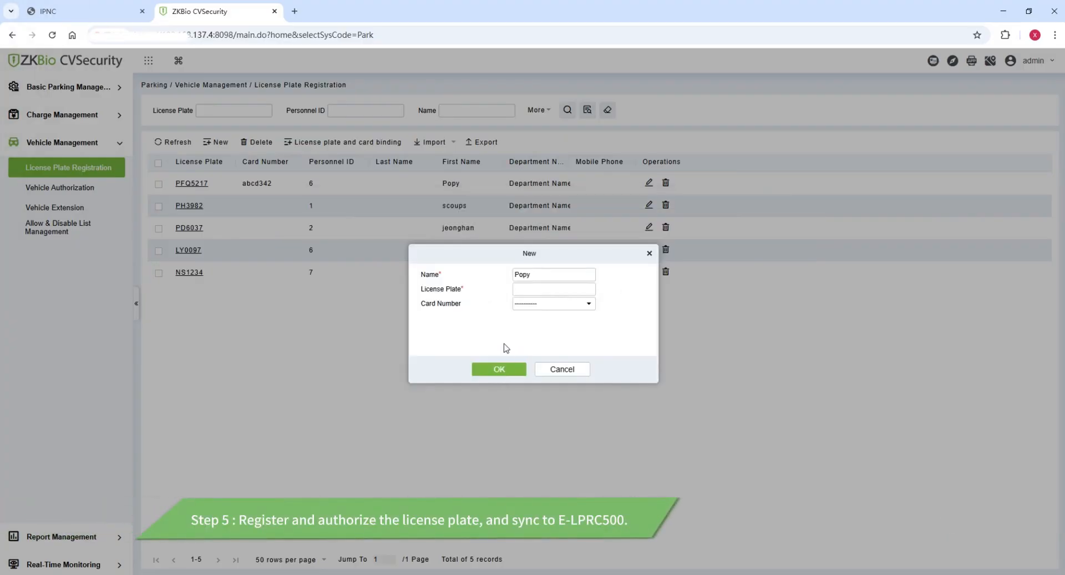
click(527, 288)
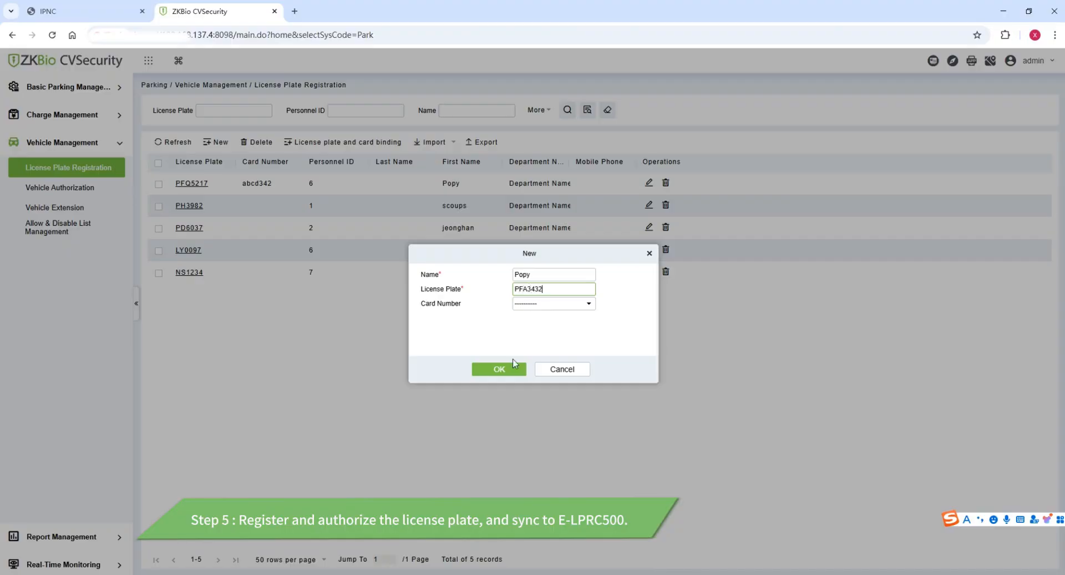
click(500, 368)
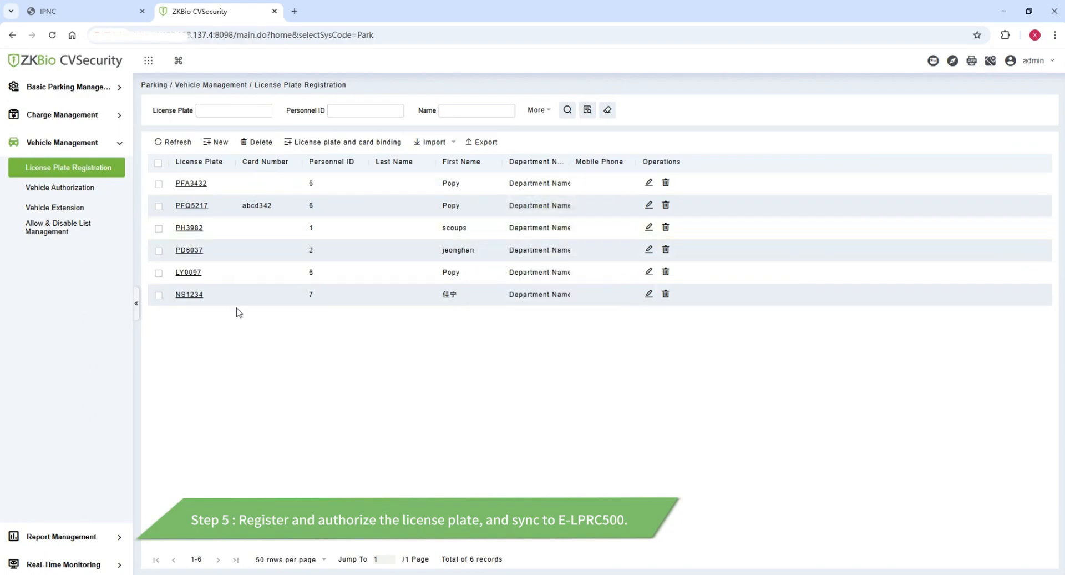
click(58, 191)
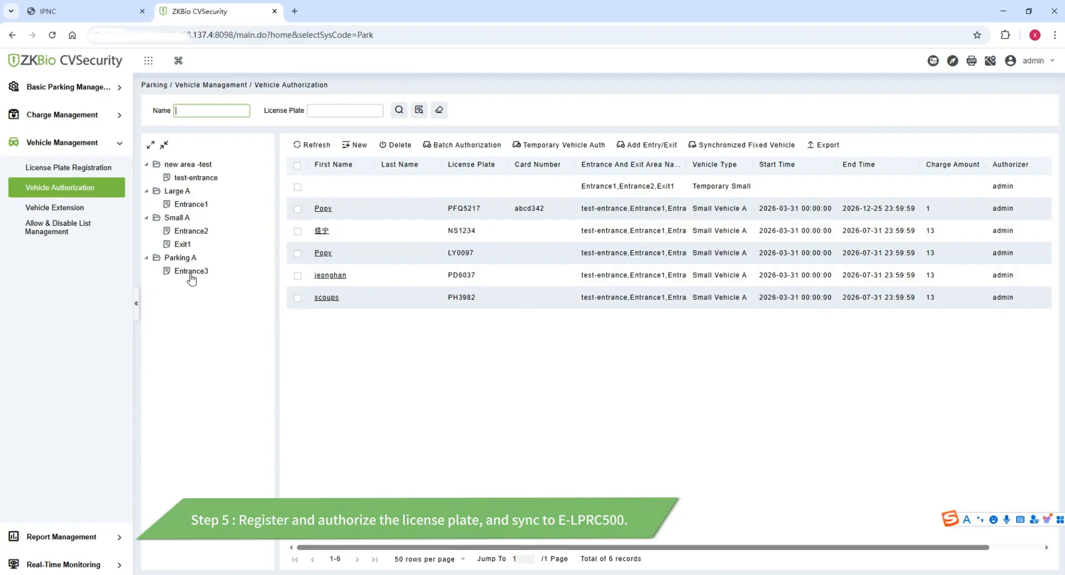
click(193, 179)
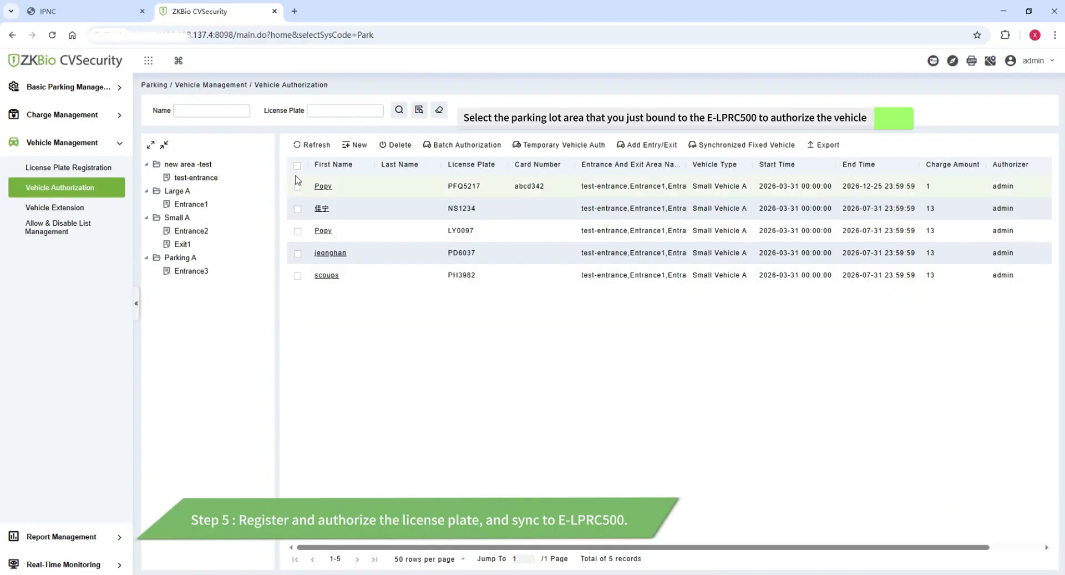
click(468, 145)
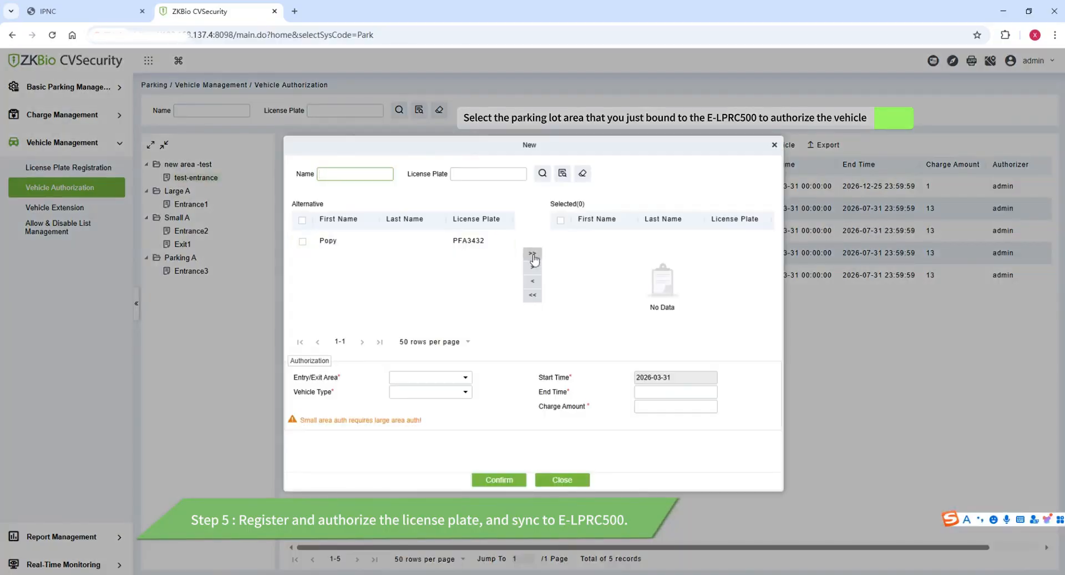
click(532, 256)
click(465, 377)
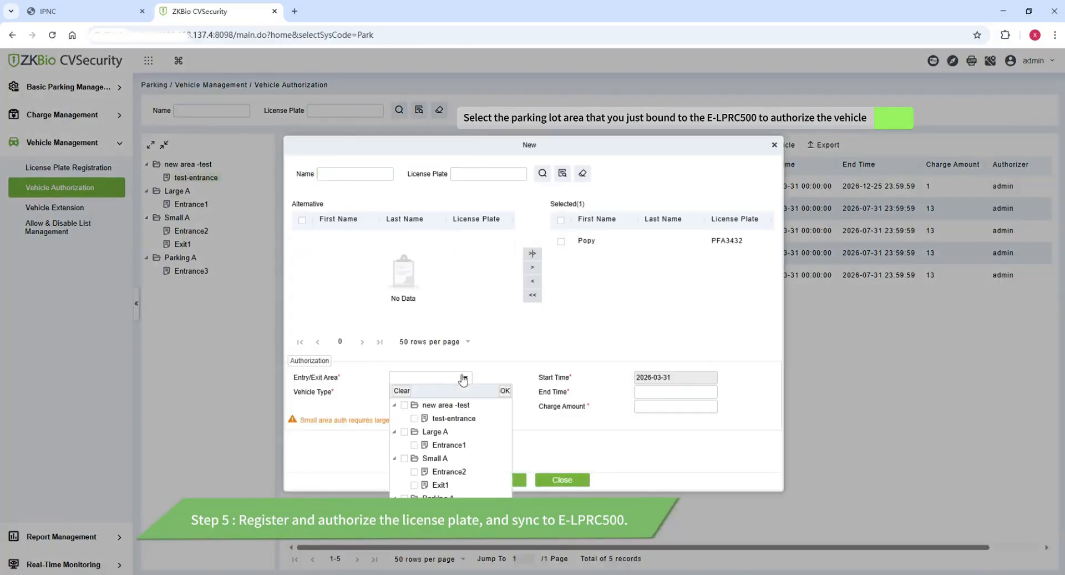
click(404, 404)
click(505, 390)
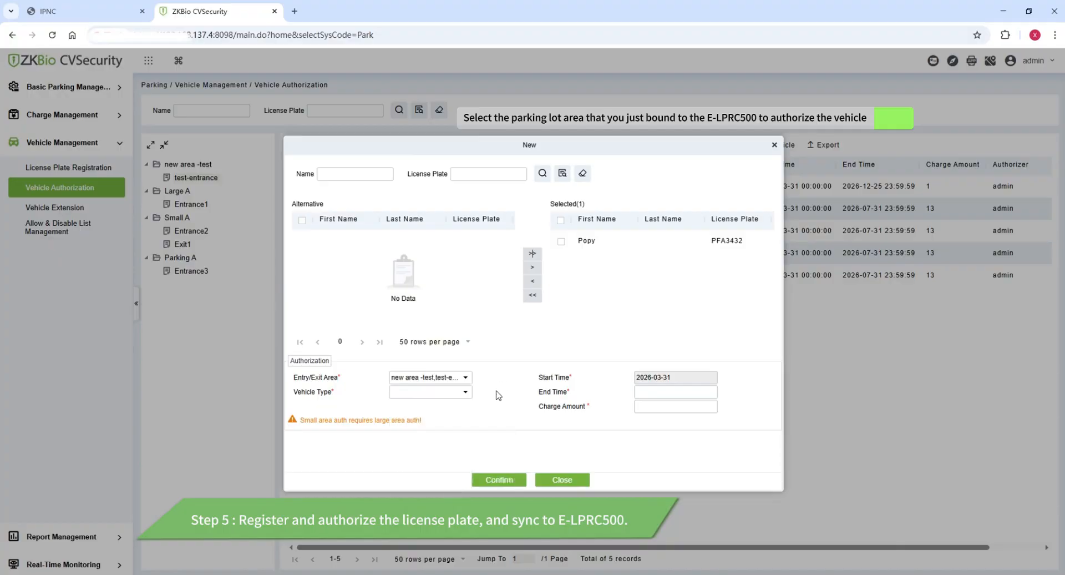
click(440, 391)
click(413, 404)
Set end date 2026-04-03 and charge amount 1, then save the authorization.
click(499, 478)
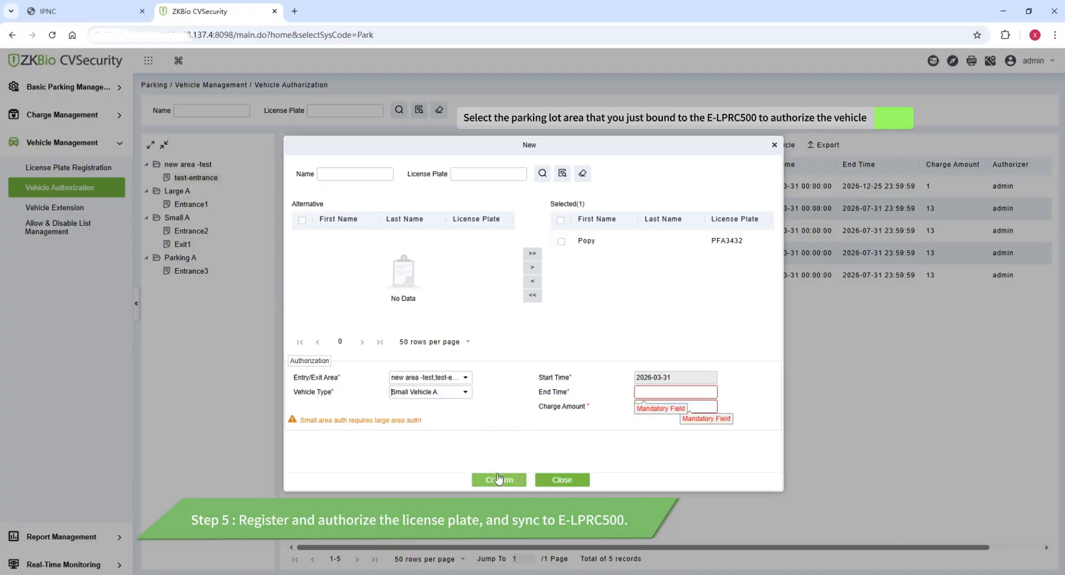
click(679, 392)
click(757, 406)
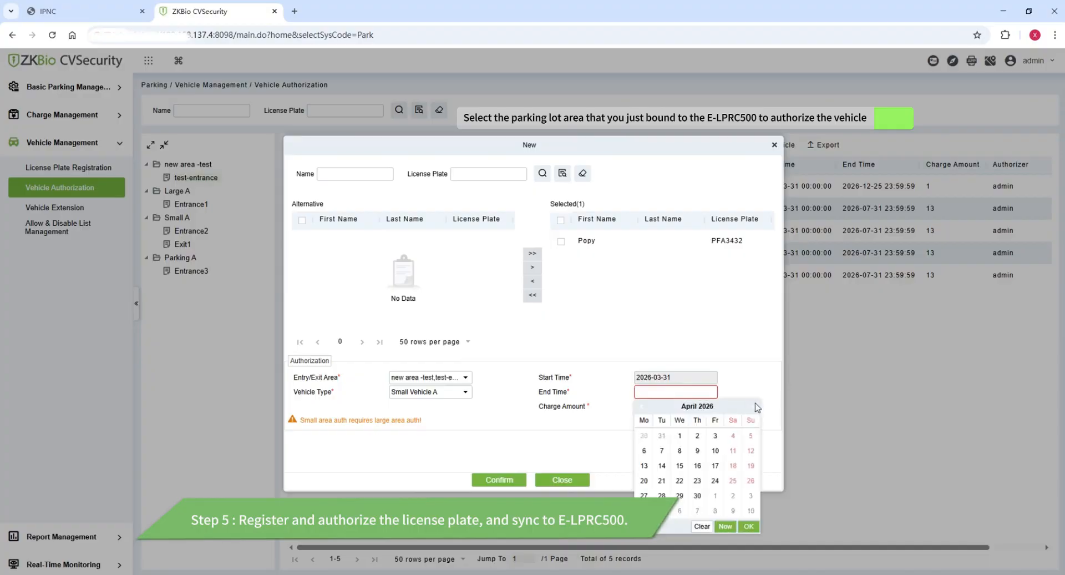
click(715, 436)
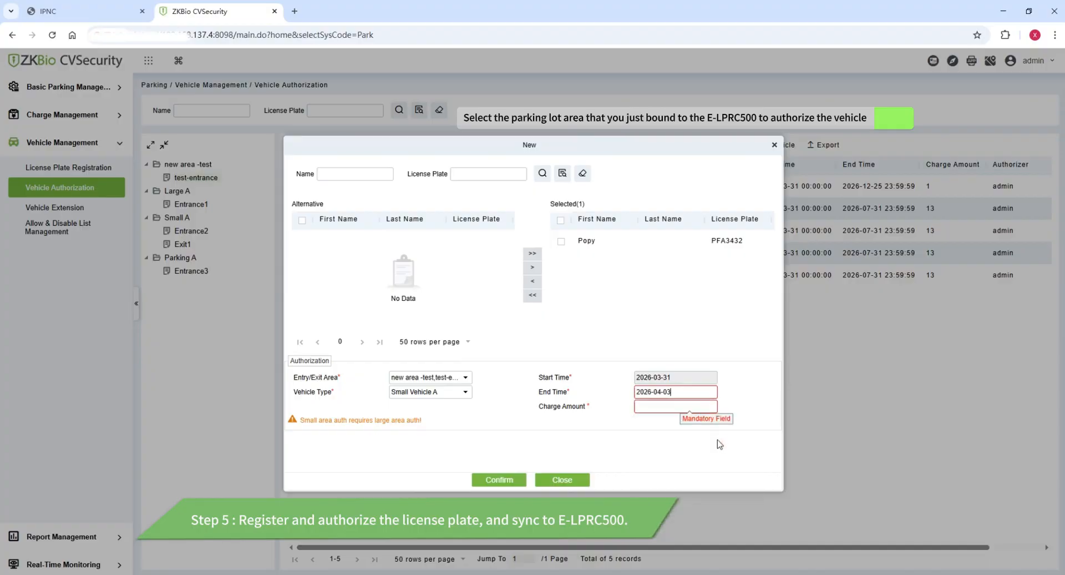
click(670, 406)
text(1)
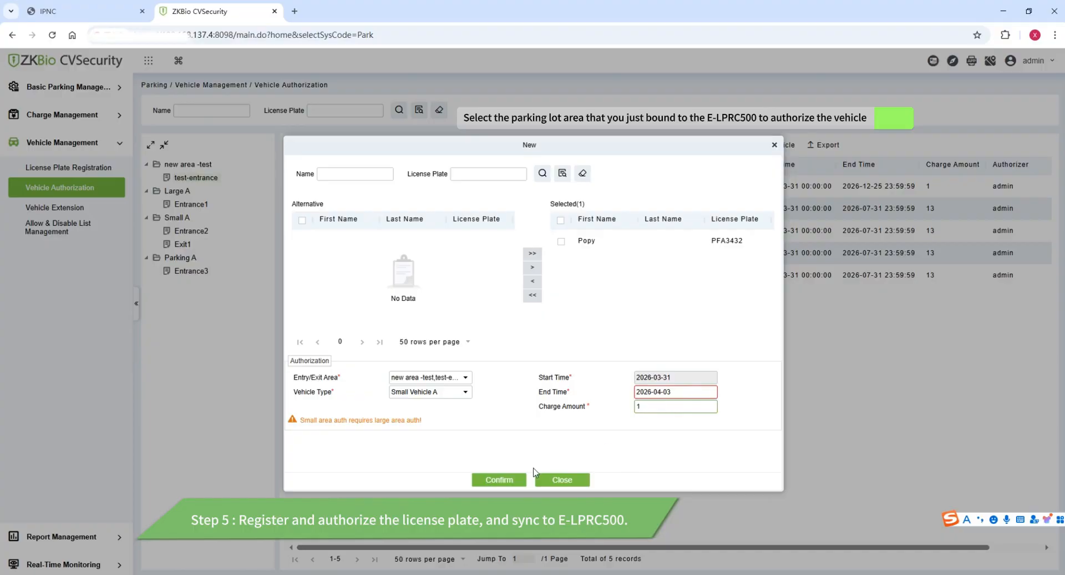
click(516, 479)
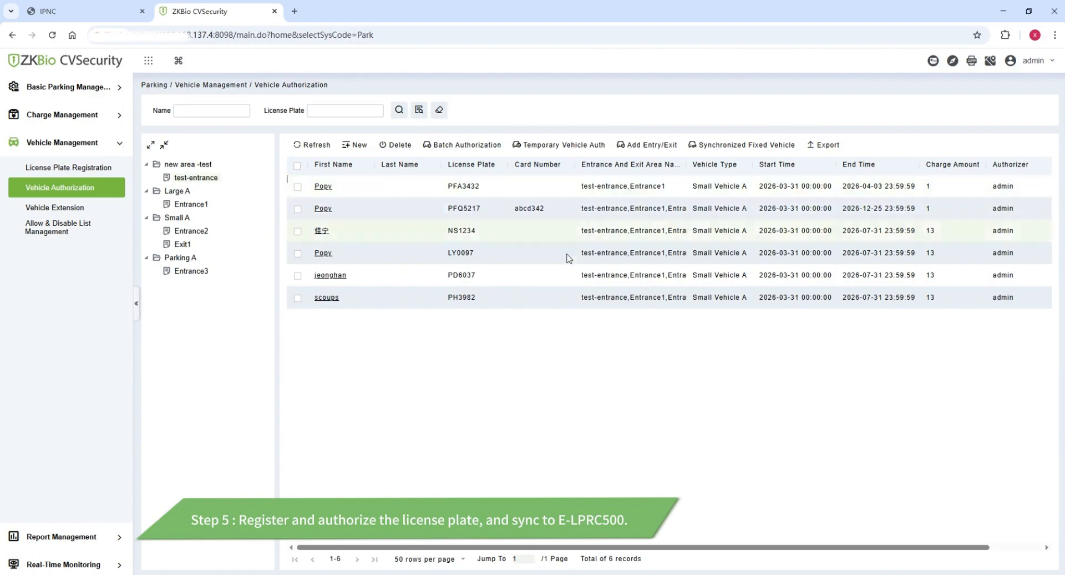
click(297, 165)
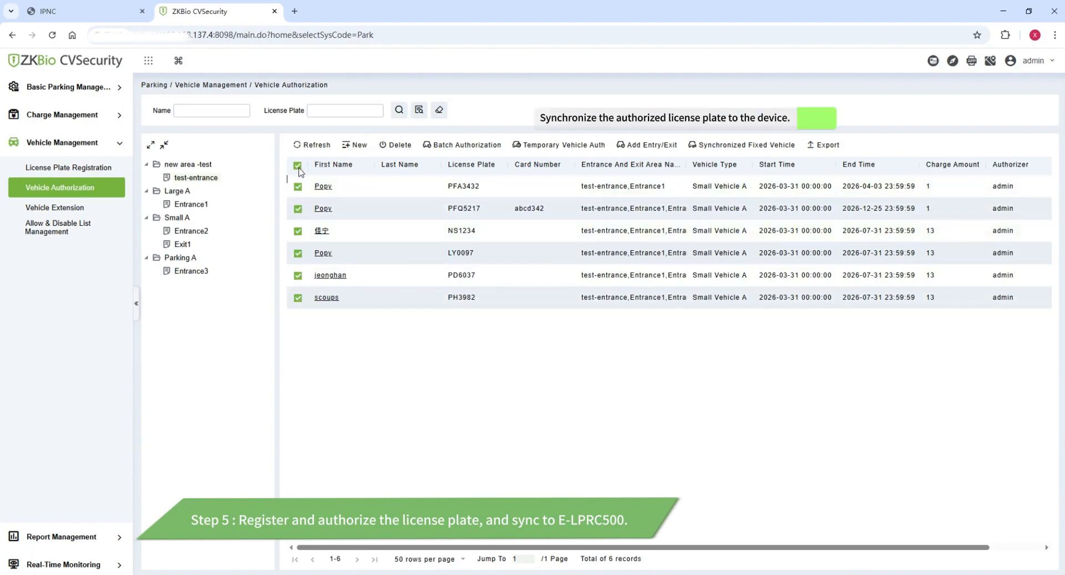
click(753, 147)
click(523, 334)
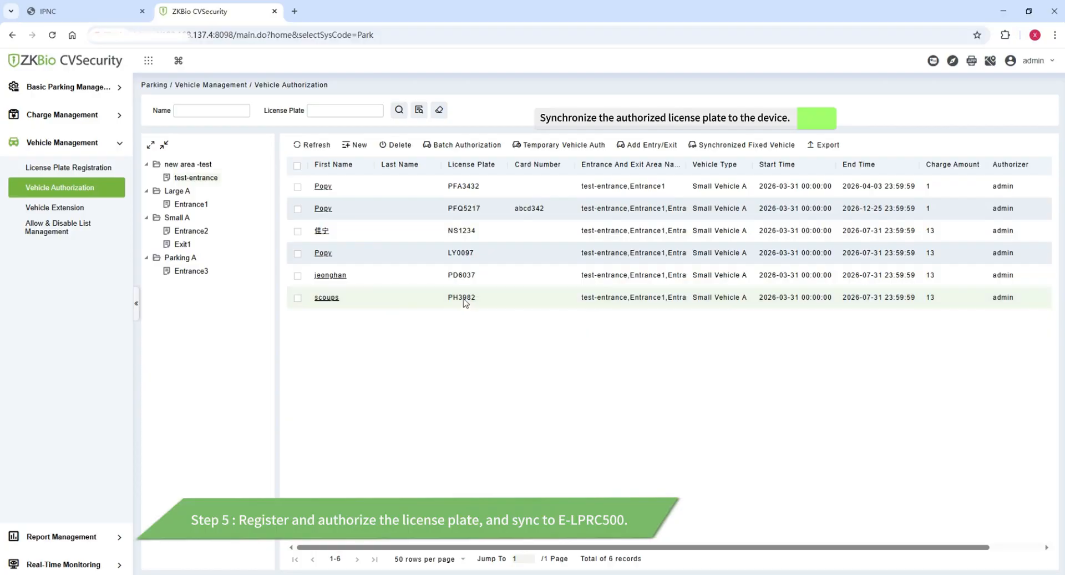
click(83, 11)
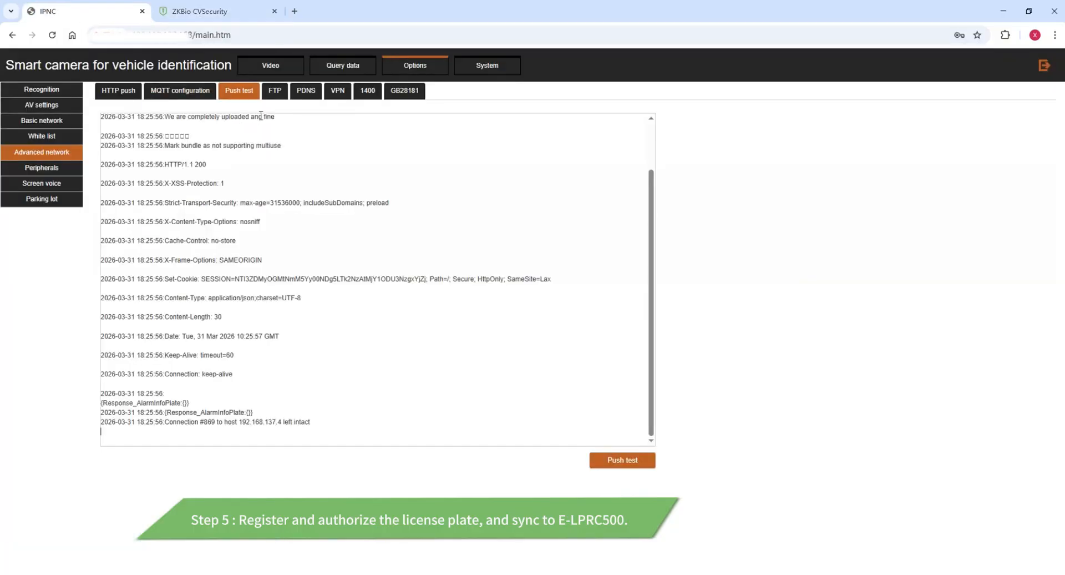
click(58, 138)
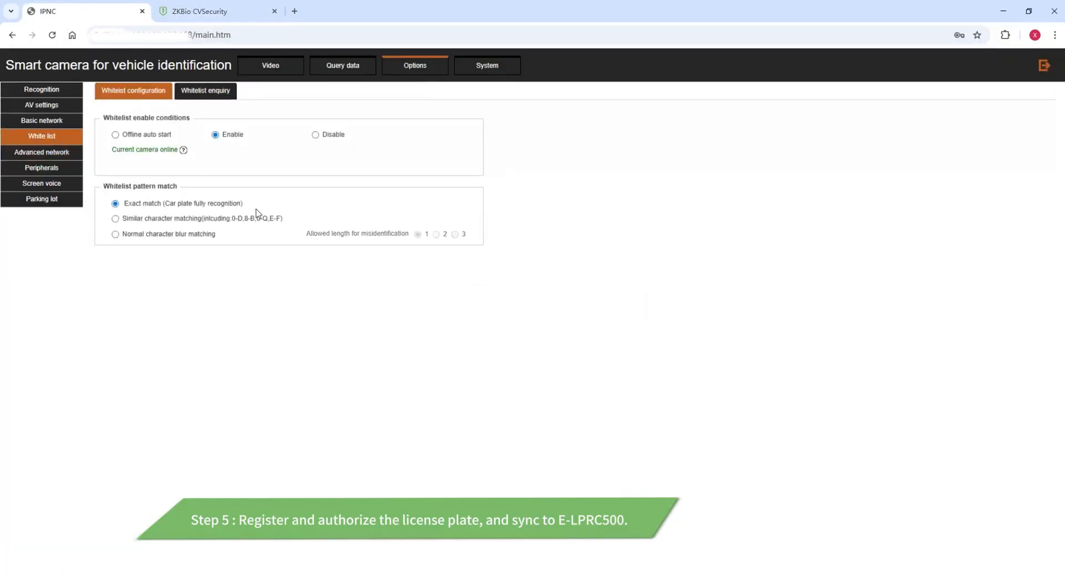
click(200, 94)
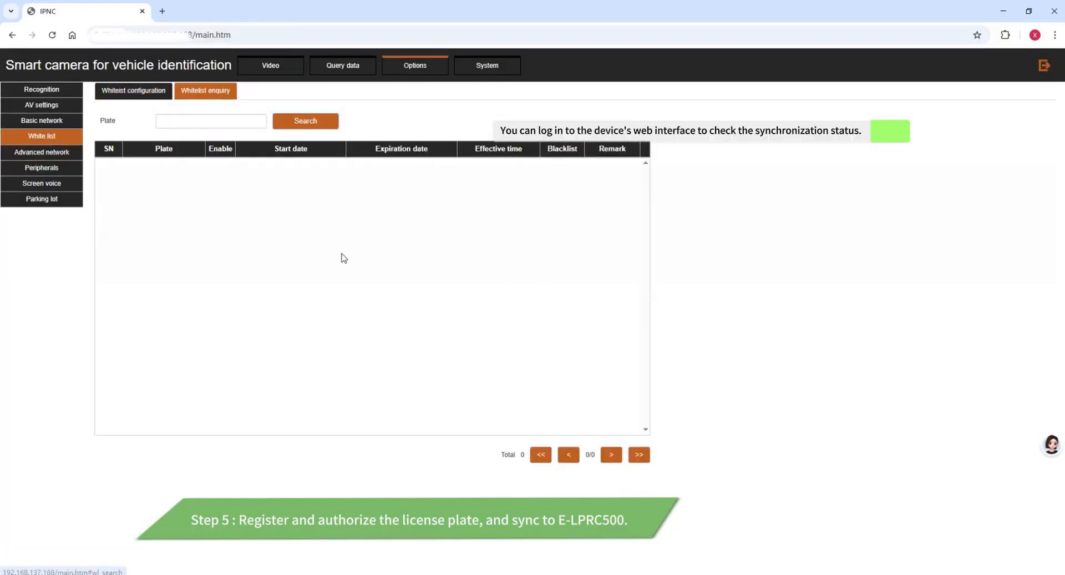
click(297, 122)
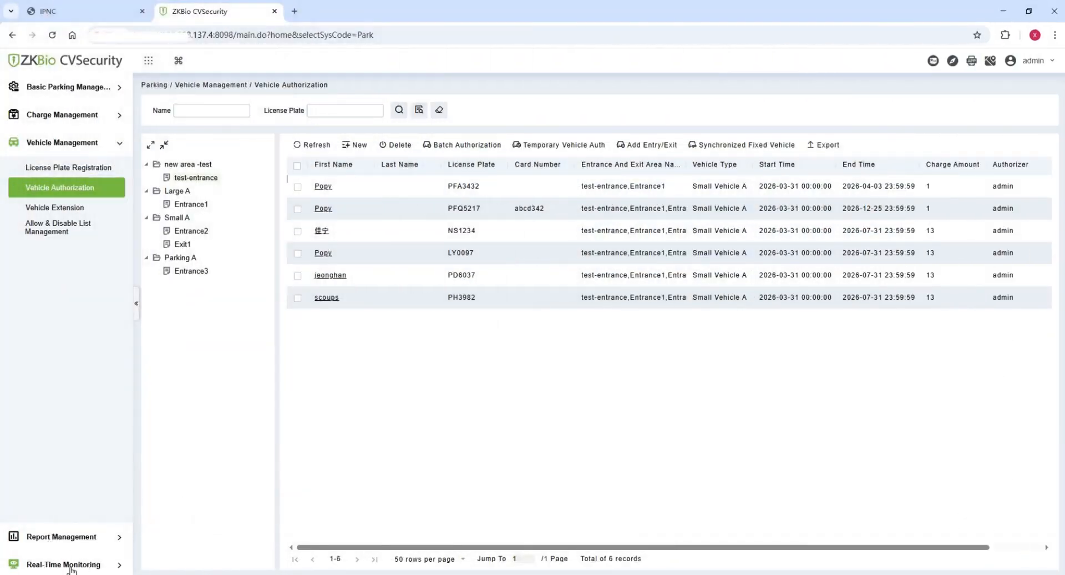
click(70, 565)
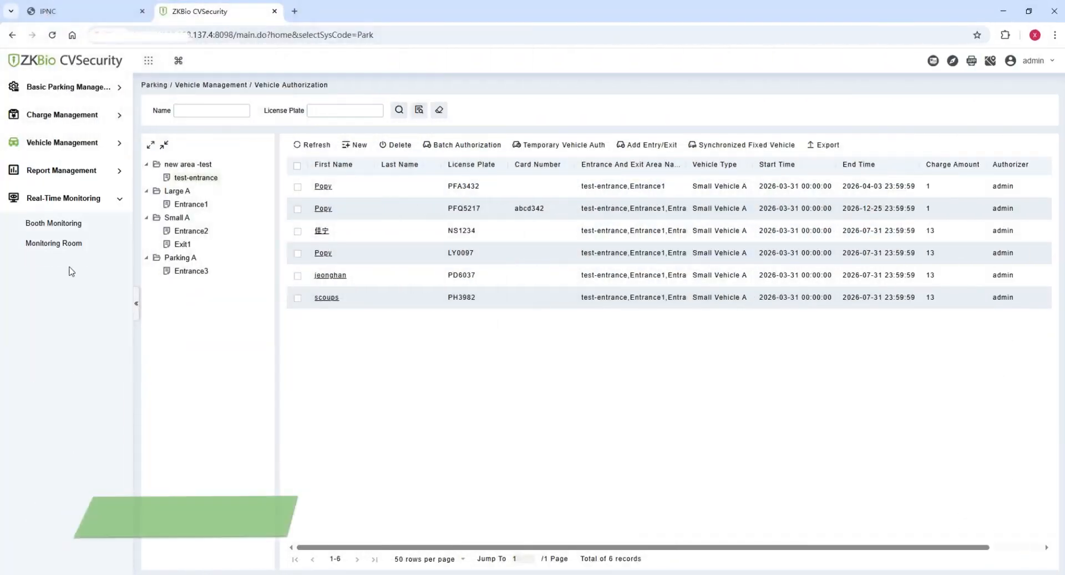
click(53, 222)
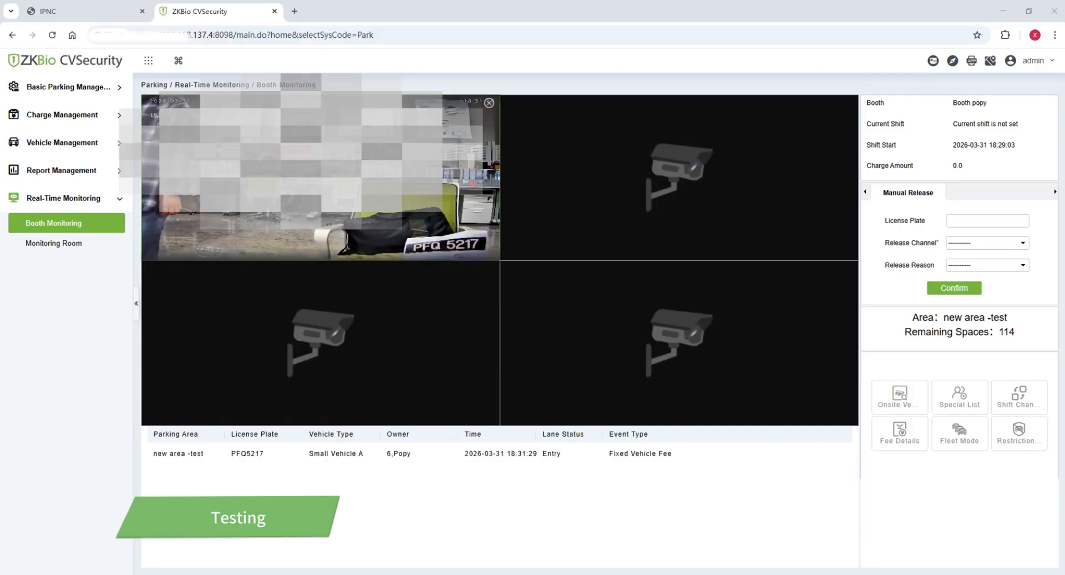
click(51, 7)
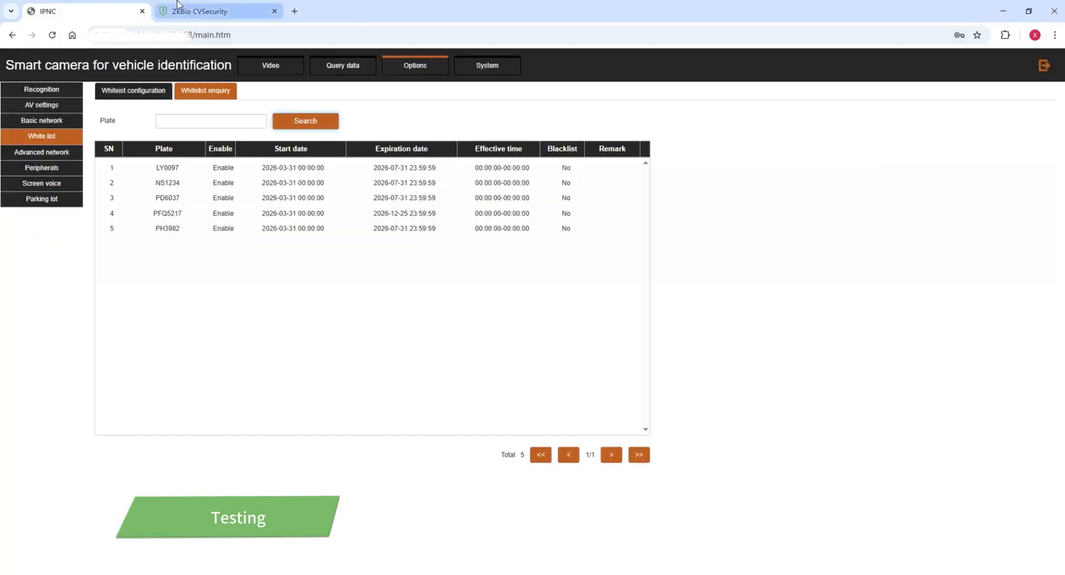
Open the camera's live Video page and detach it into a separate window.
click(281, 75)
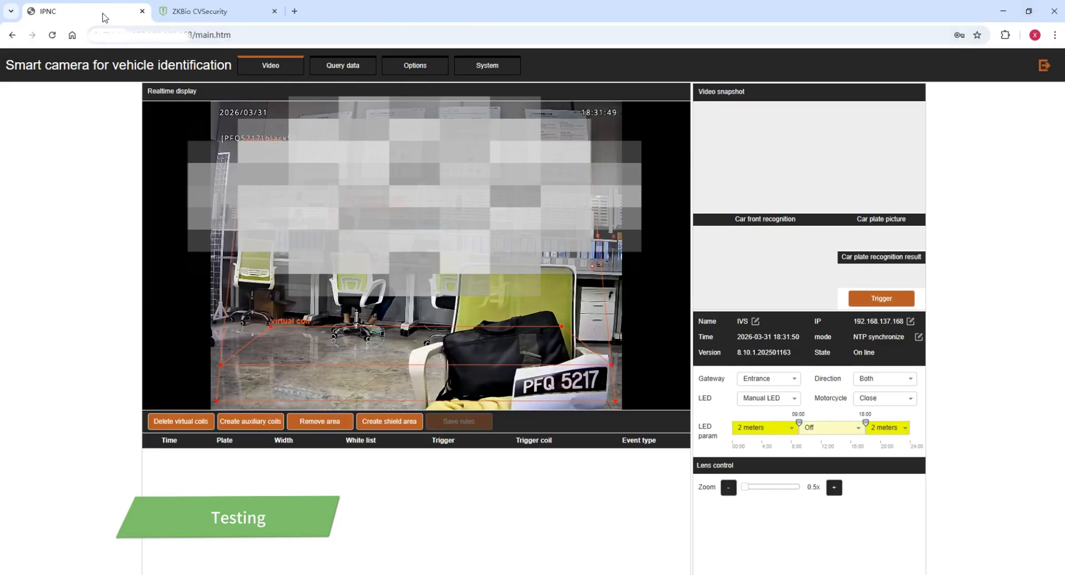
drag(102, 17, 500, 170)
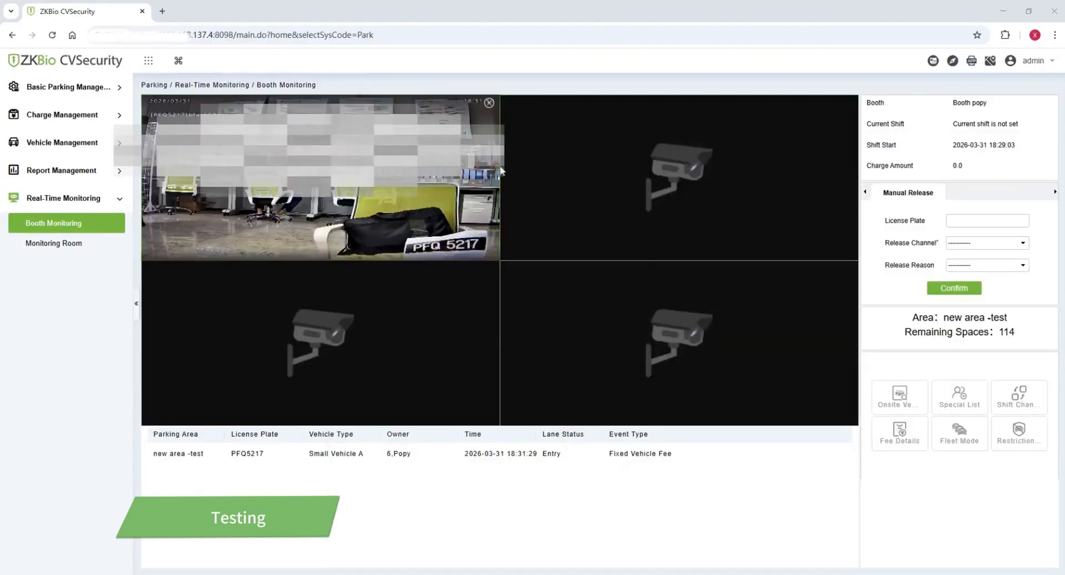
Bring the camera's video window forward and position it higher over Booth Monitoring.
mouse_move(255, 574)
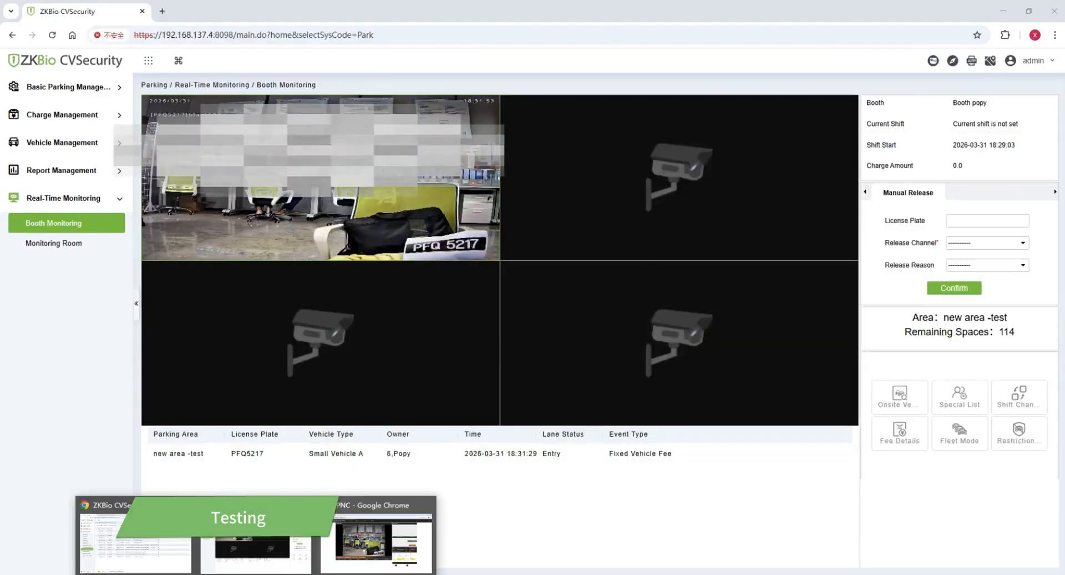
click(377, 537)
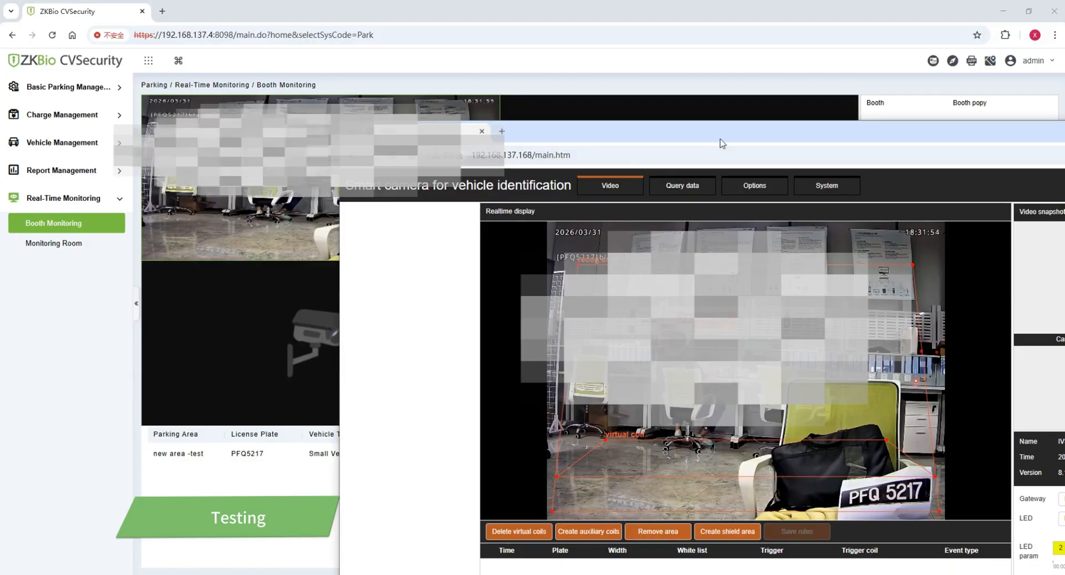
drag(719, 139, 720, 73)
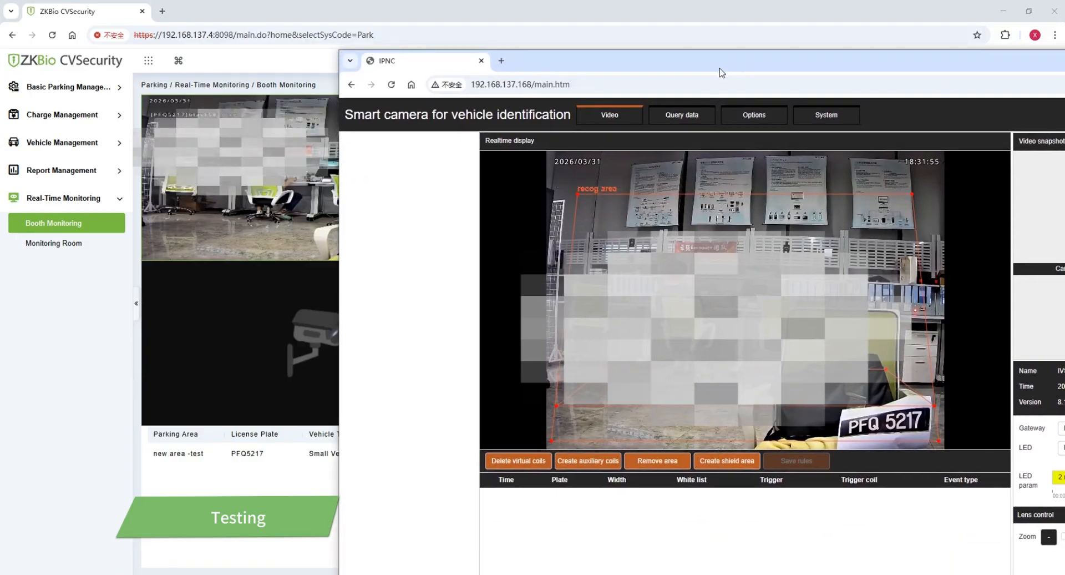